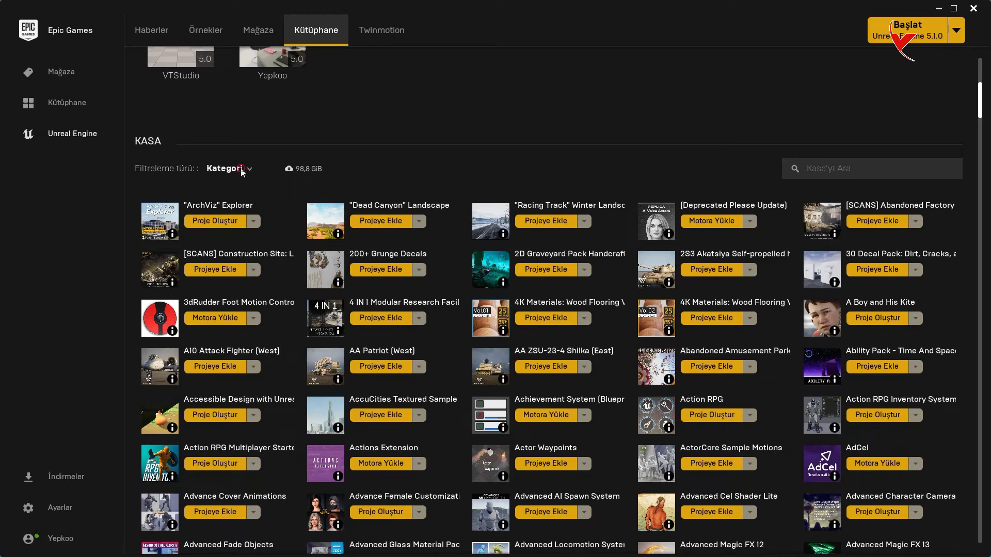
Step: Filter the Vault to Animations and add Frank Fighting Set 2 to the MontageBlend project
{"action": "left_click", "coordinate": [241, 169]}
{"action": "left_click", "coordinate": [246, 253]}
{"action": "left_click", "coordinate": [448, 178]}
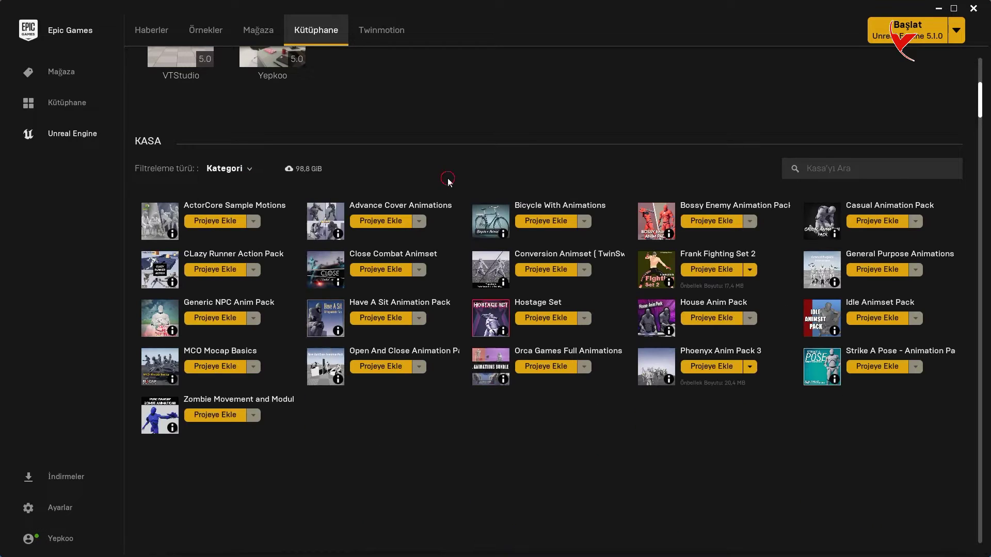
{"action": "left_click", "coordinate": [699, 272]}
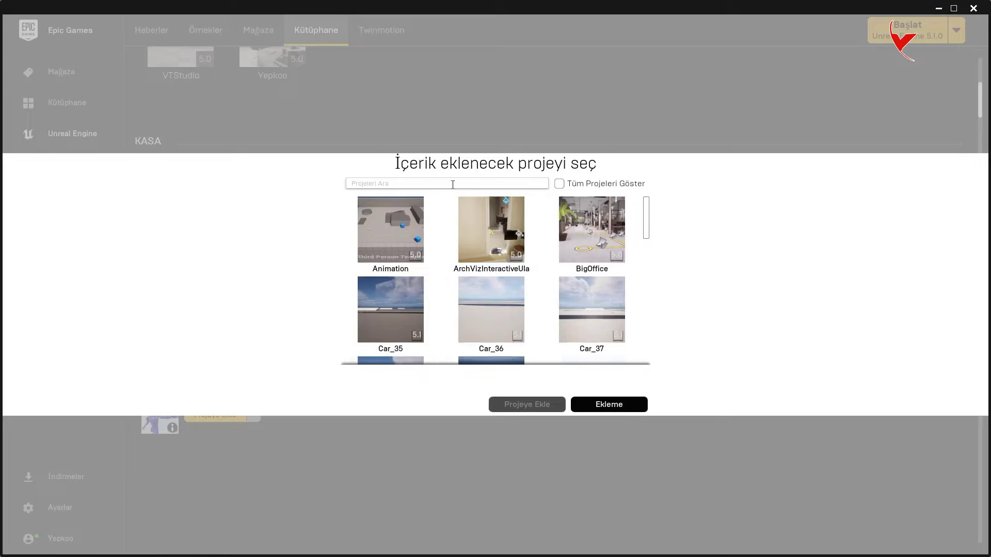
{"action": "type", "text": "ble"}
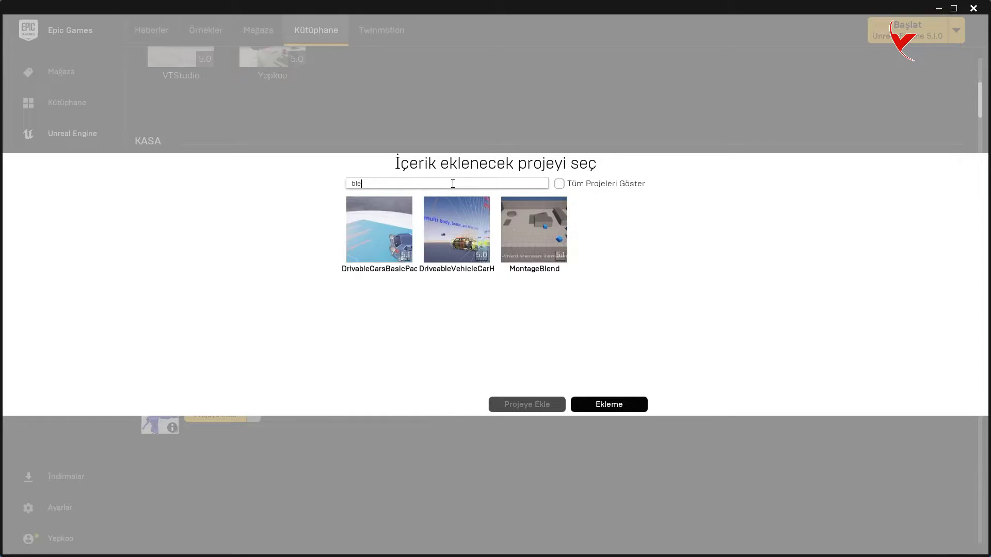
{"action": "left_click", "coordinate": [549, 242]}
{"action": "left_click", "coordinate": [527, 404]}
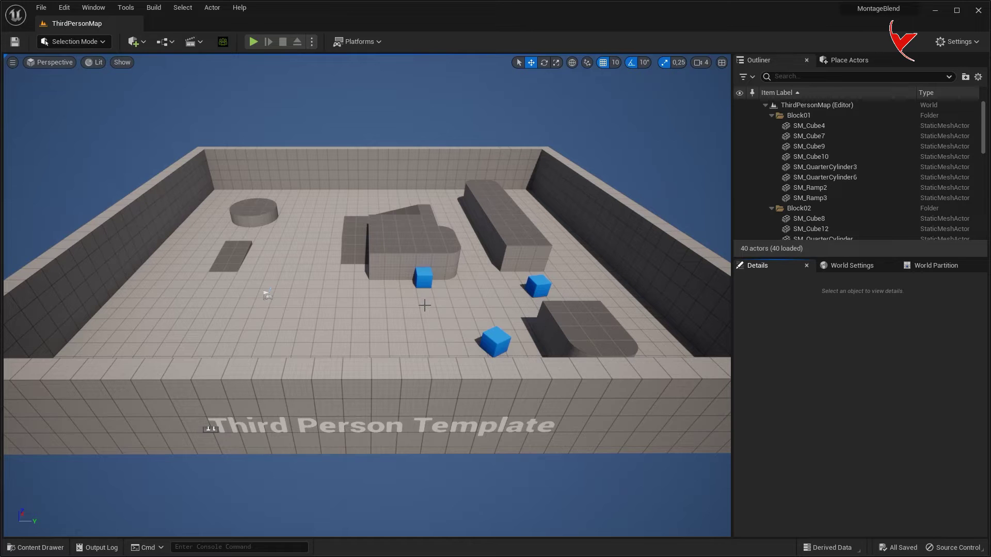
Step: In ThirdPerson/Input/Actions, create a new input action named IA_Punch
{"action": "key", "text": "ctrl+space"}
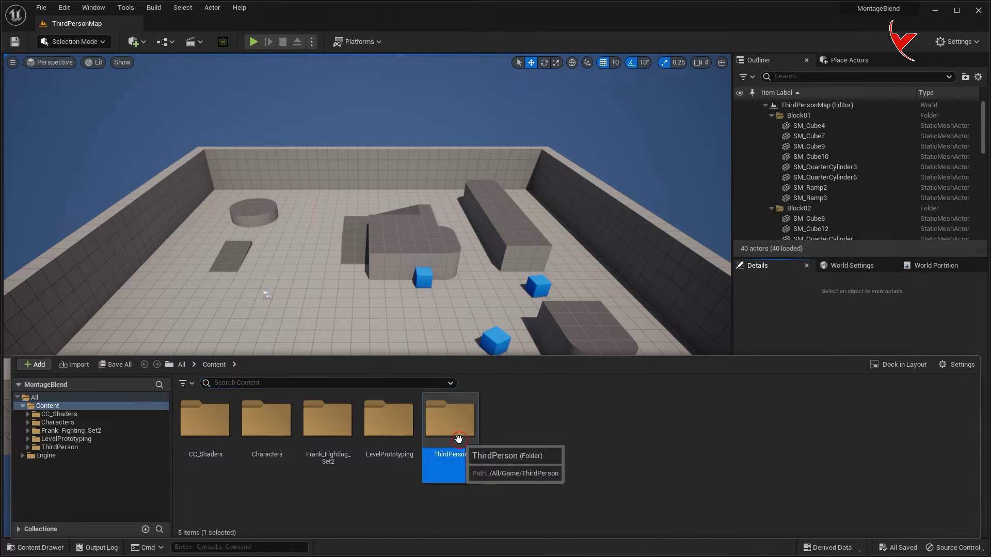
{"action": "double_click", "coordinate": [450, 421]}
{"action": "double_click", "coordinate": [266, 420]}
{"action": "double_click", "coordinate": [217, 428]}
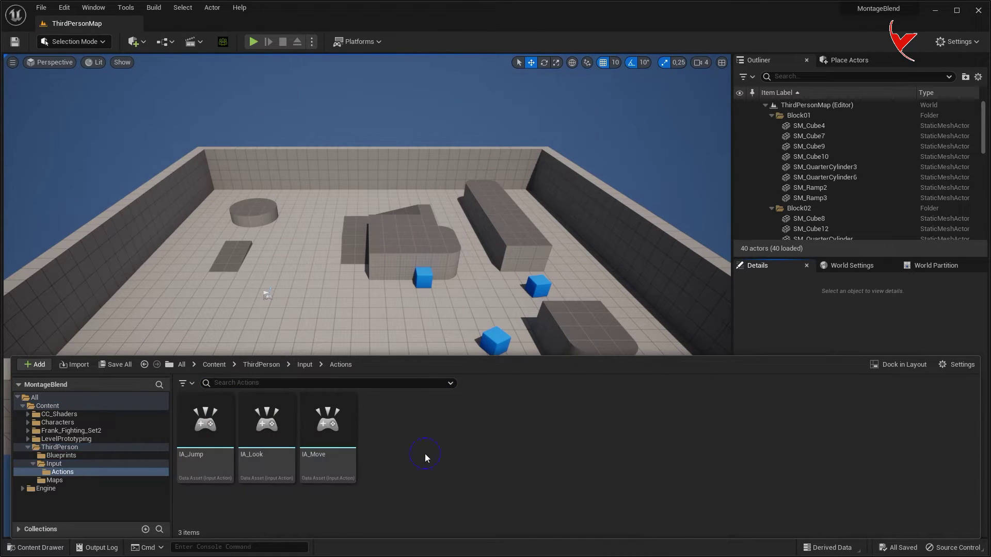
{"action": "right_click", "coordinate": [425, 453]}
{"action": "mouse_move", "coordinate": [477, 351]}
{"action": "left_click", "coordinate": [635, 405]}
{"action": "type", "text": "IA_Punch"}
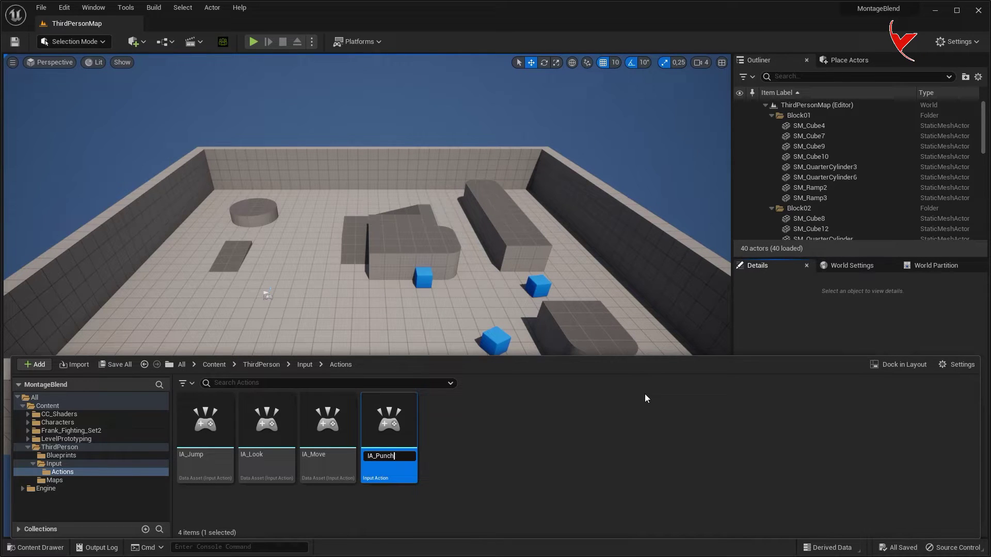
{"action": "key", "text": "Return"}
Step: Create a second input action named IA_Kick and open IMC_Default
{"action": "right_click", "coordinate": [541, 422]}
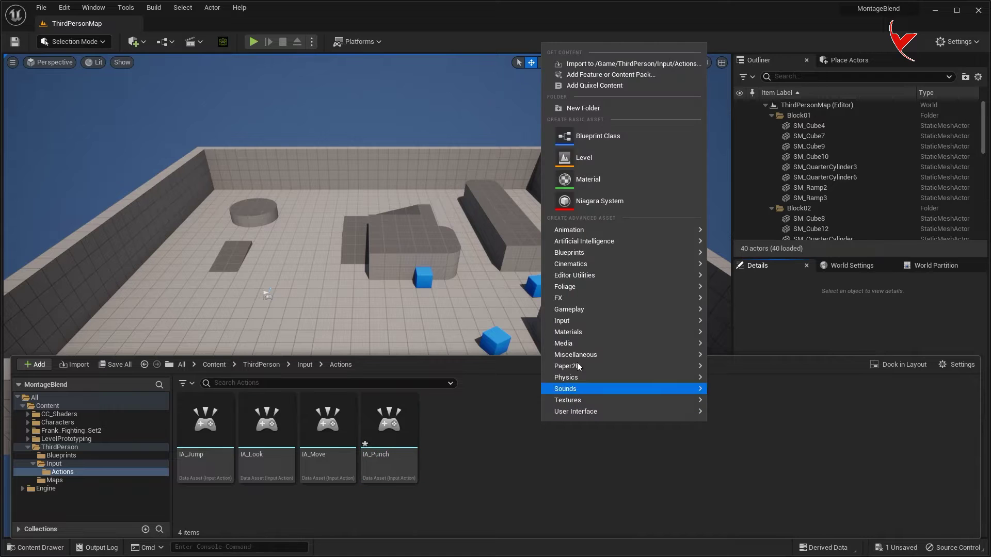
{"action": "mouse_move", "coordinate": [604, 320]}
{"action": "left_click", "coordinate": [758, 368]}
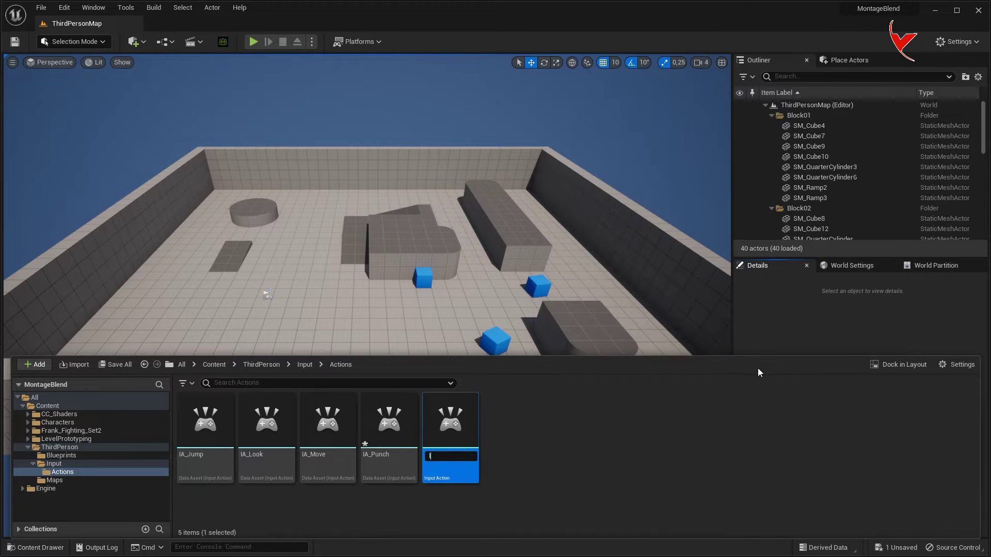
{"action": "type", "text": "IA_Kick"}
{"action": "key", "text": "Return"}
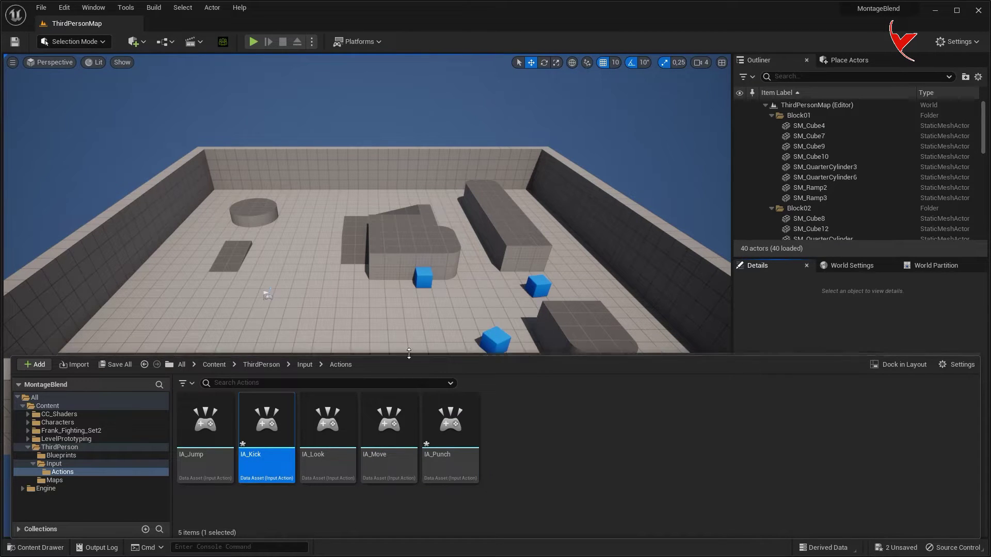
{"action": "left_click", "coordinate": [305, 364]}
{"action": "double_click", "coordinate": [274, 423]}
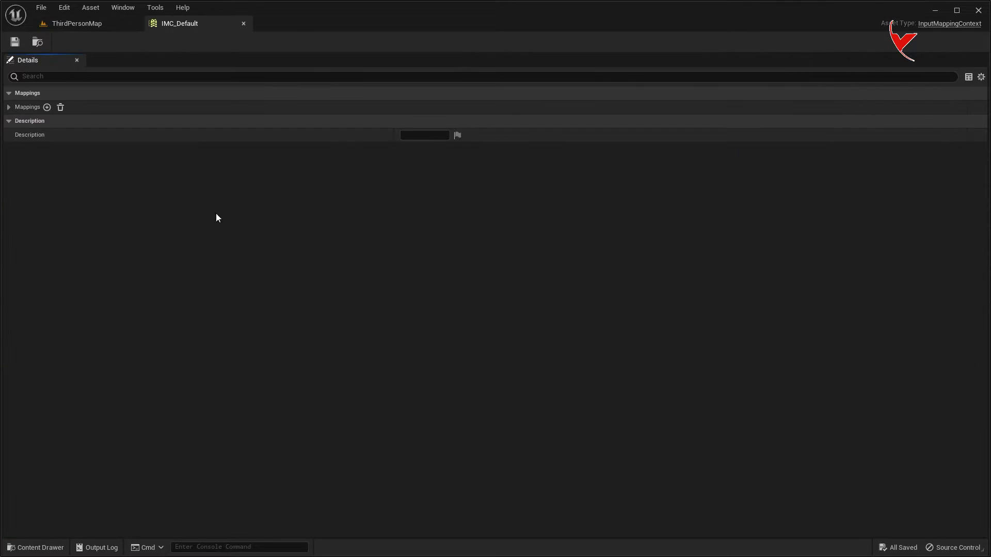
Step: Add an IA_Punch mapping on Left Shift with a Pressed trigger
{"action": "left_click", "coordinate": [9, 107]}
{"action": "left_click", "coordinate": [47, 106]}
{"action": "left_click", "coordinate": [61, 163]}
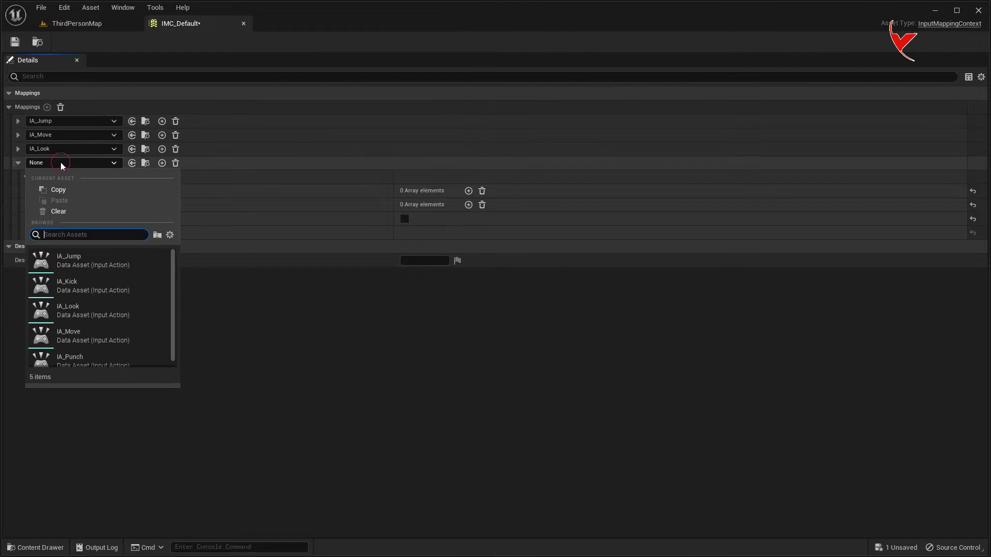
{"action": "left_click", "coordinate": [108, 357]}
{"action": "left_click", "coordinate": [73, 177]}
{"action": "type", "text": "sh"}
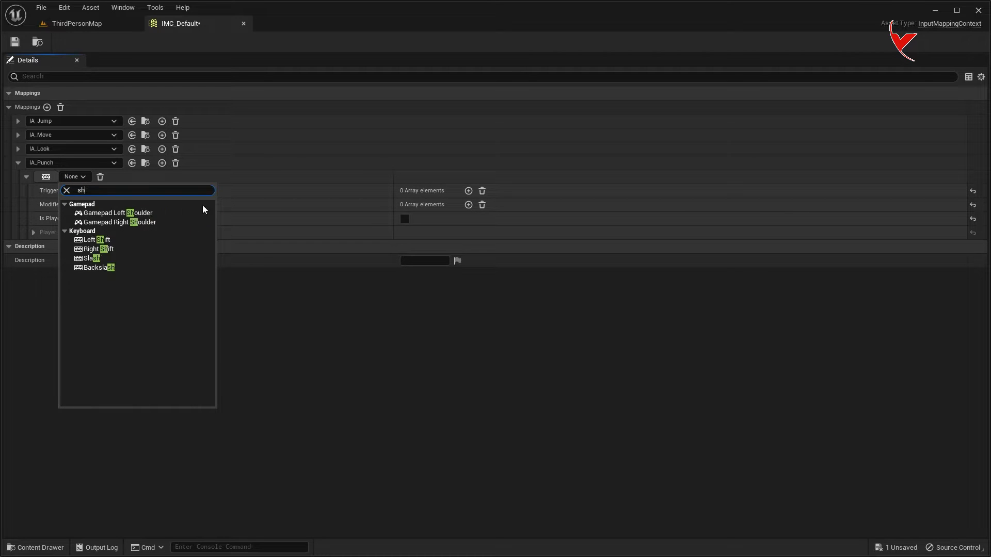
{"action": "key", "text": "Return"}
{"action": "left_click", "coordinate": [468, 190]}
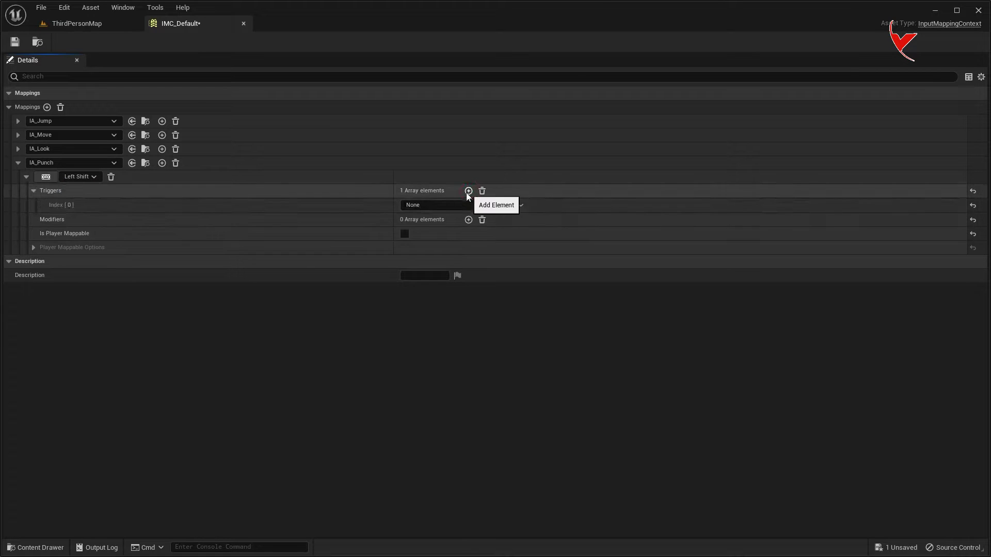
{"action": "left_click", "coordinate": [450, 204]}
{"action": "left_click", "coordinate": [434, 296]}
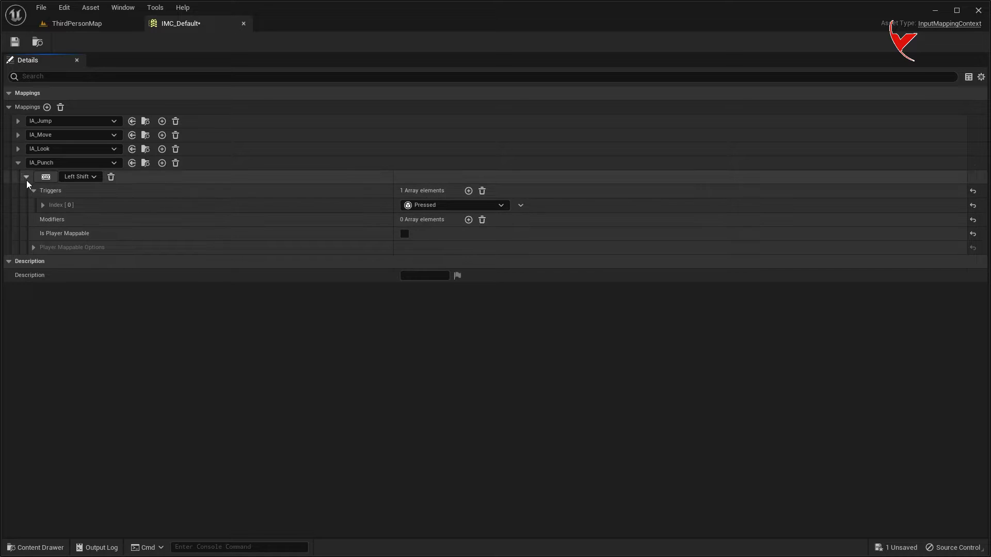
{"action": "left_click", "coordinate": [16, 165]}
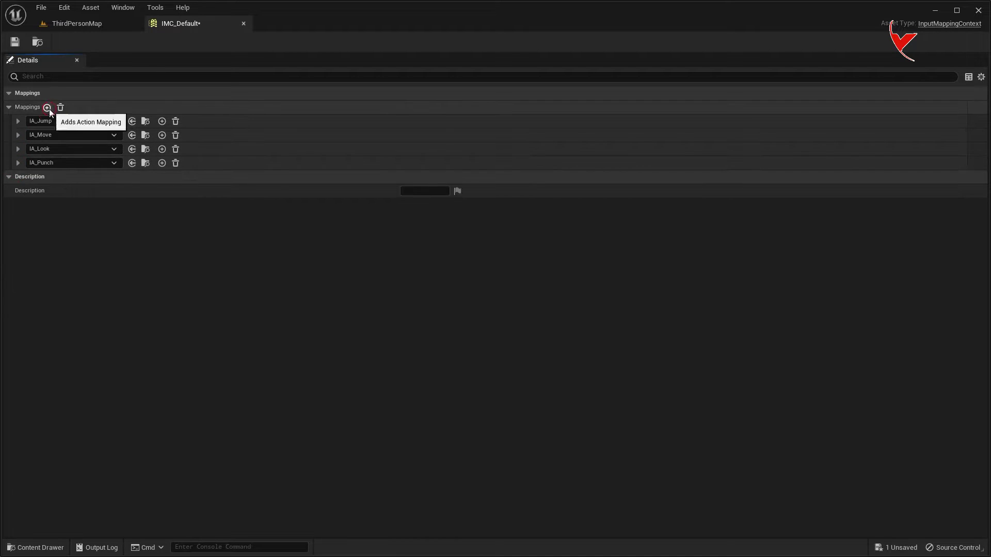
Step: Add an IA_Kick mapping on Left Ctrl with a Pressed trigger, then close IMC_Default
{"action": "left_click", "coordinate": [47, 107]}
{"action": "left_click", "coordinate": [54, 178]}
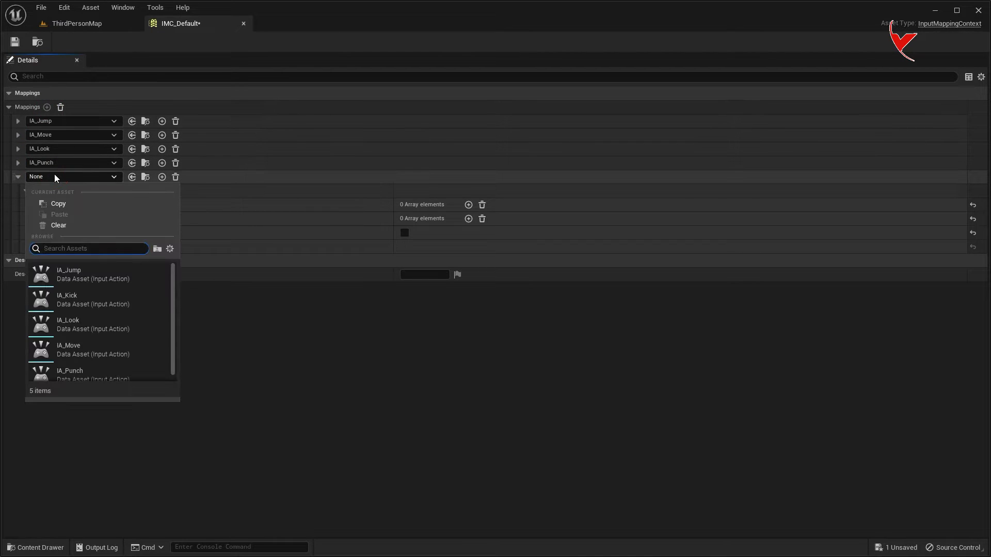
{"action": "left_click", "coordinate": [133, 304]}
{"action": "left_click", "coordinate": [82, 192]}
{"action": "type", "text": "ctr"}
{"action": "left_click", "coordinate": [93, 226]}
{"action": "left_click", "coordinate": [468, 205]}
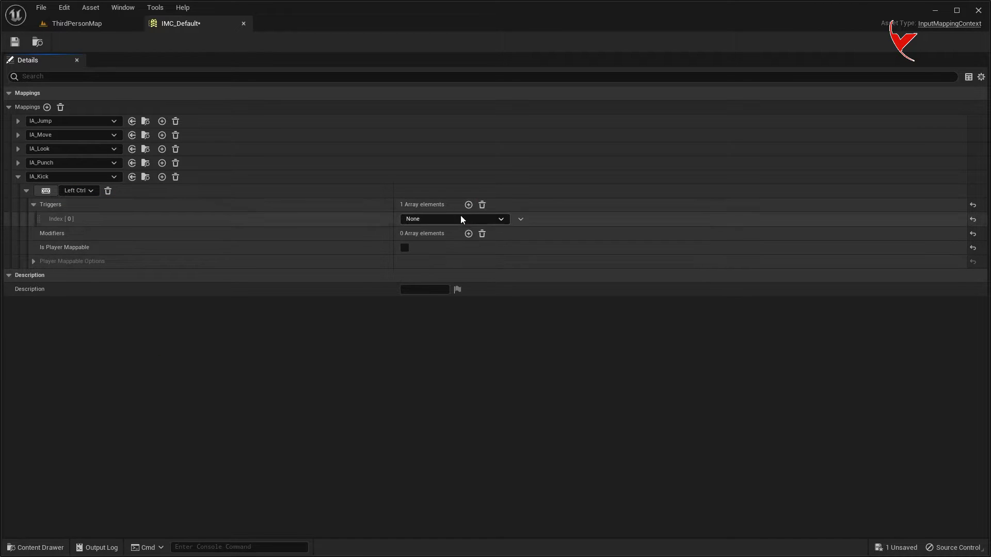
{"action": "left_click", "coordinate": [456, 219]}
{"action": "left_click", "coordinate": [434, 309]}
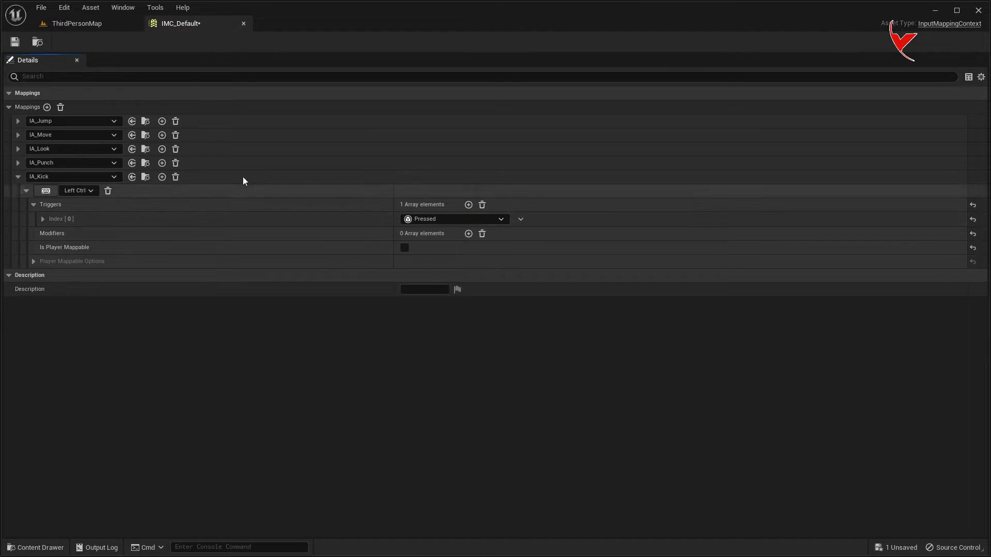
{"action": "left_click", "coordinate": [244, 23]}
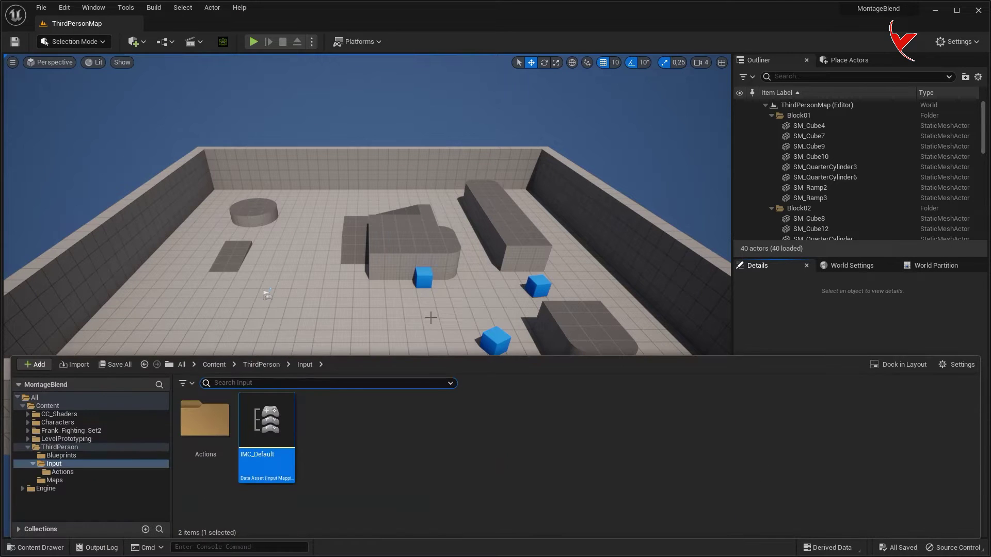
Step: Open BP_ThirdPersonCharacter and add an IA_Punch input event node to the Event Graph
{"action": "left_click", "coordinate": [260, 365]}
{"action": "double_click", "coordinate": [209, 415]}
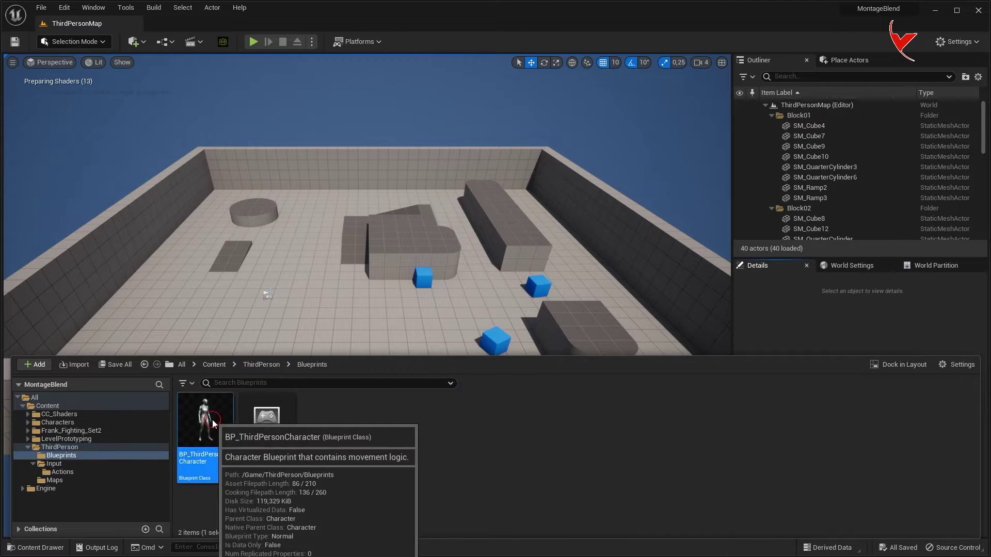
{"action": "double_click", "coordinate": [209, 415]}
{"action": "scroll", "coordinate": [648, 300], "scroll_direction": "down", "scroll_amount": 3}
{"action": "right_click_drag", "start_coordinate": [642, 279], "coordinate": [609, 126]}
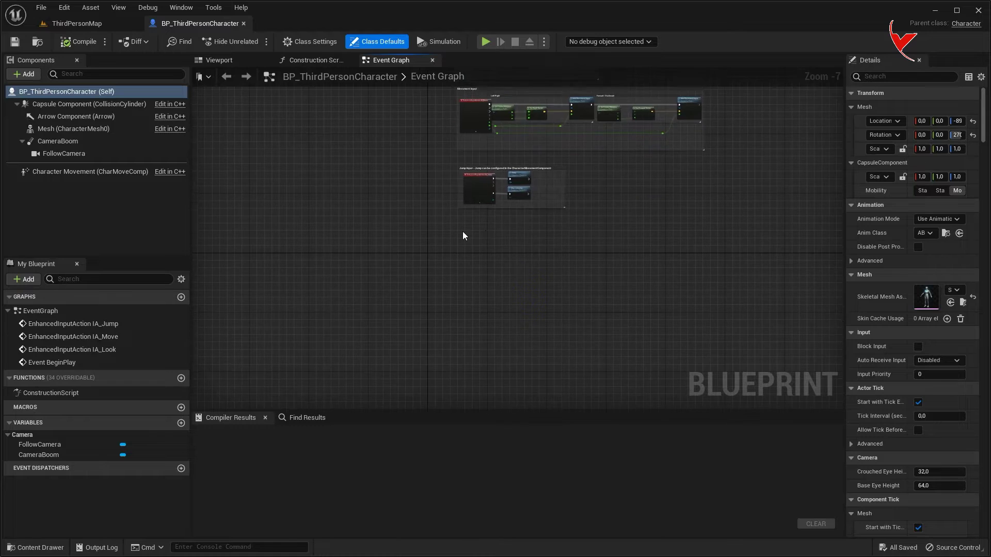
{"action": "scroll", "coordinate": [463, 235], "scroll_direction": "up", "scroll_amount": 6}
{"action": "right_click", "coordinate": [485, 234]}
{"action": "type", "text": "PUNC"}
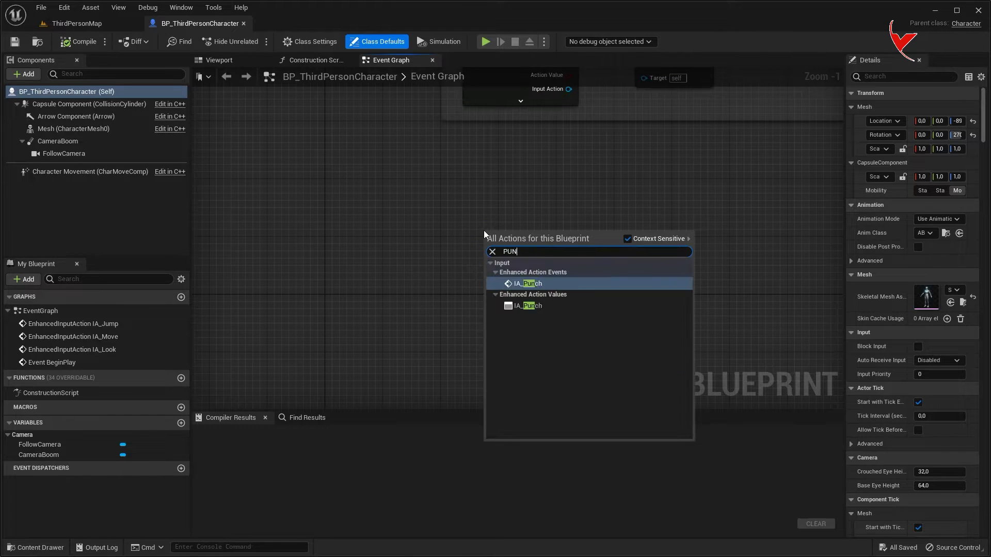
{"action": "left_click", "coordinate": [507, 283]}
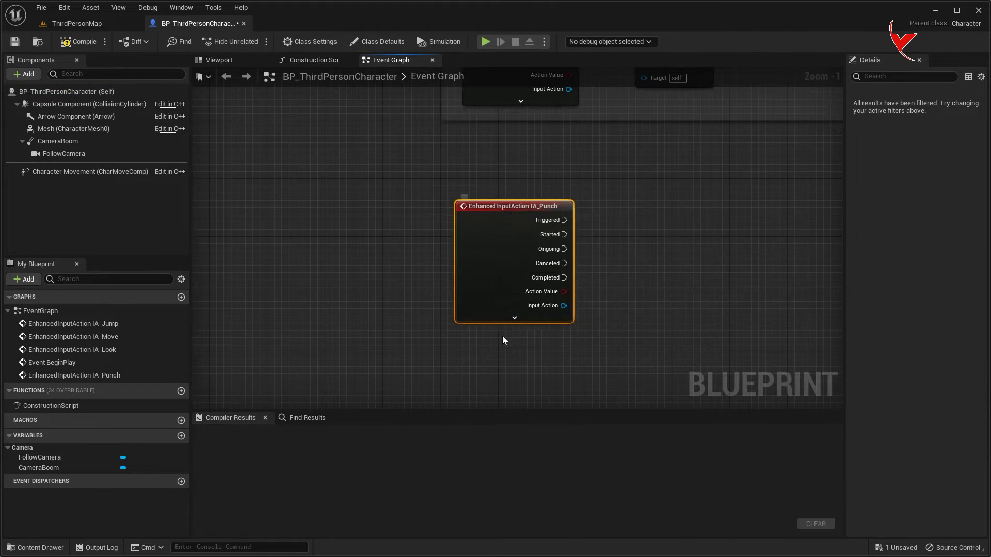
Step: Add an IA_Kick input event node and create a new macro graph
{"action": "right_click_drag", "start_coordinate": [474, 429], "coordinate": [474, 336]}
{"action": "right_click", "coordinate": [474, 336]}
{"action": "type", "text": "kick"}
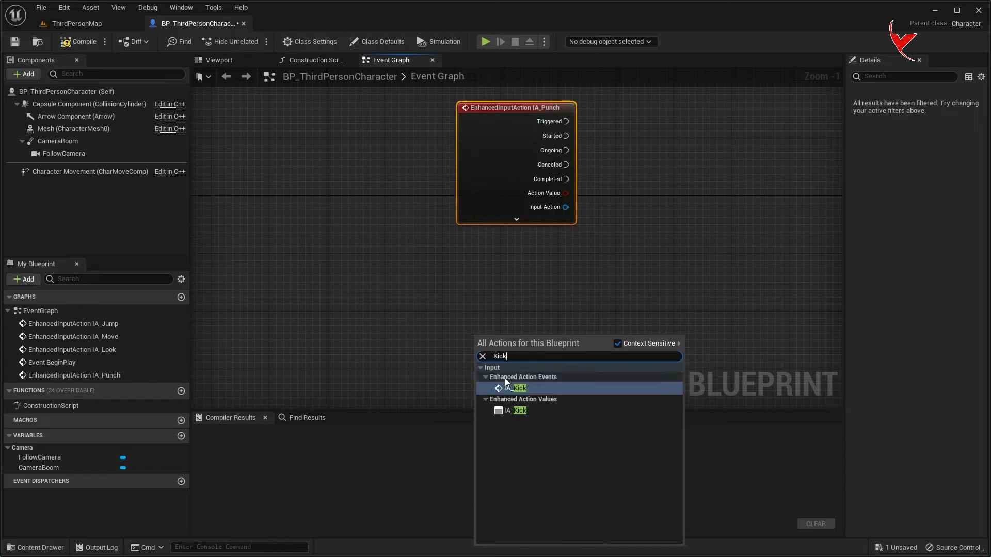
{"action": "key", "text": "Return"}
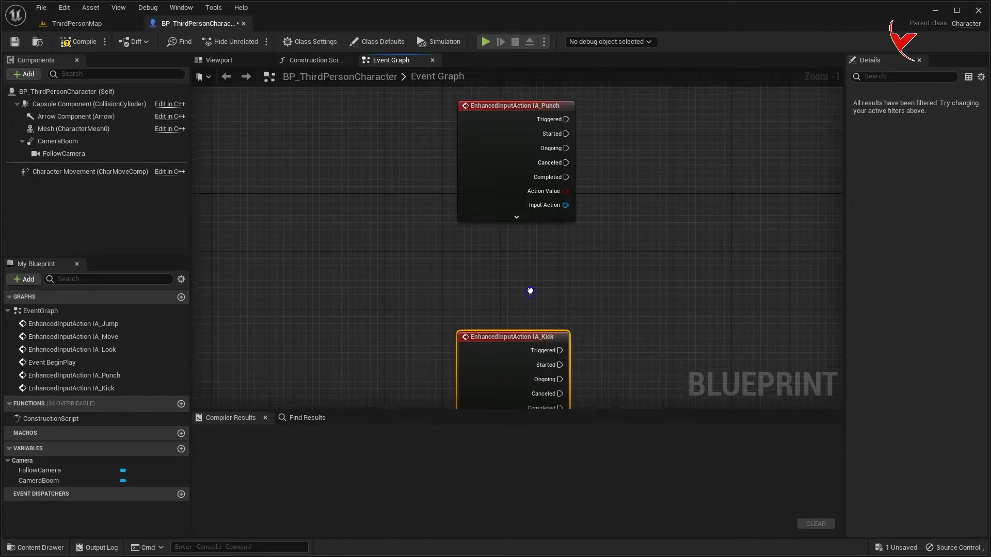
{"action": "scroll", "coordinate": [530, 293], "scroll_direction": "down", "scroll_amount": 1}
{"action": "right_click_drag", "start_coordinate": [531, 293], "coordinate": [385, 274]}
{"action": "left_click", "coordinate": [181, 433]}
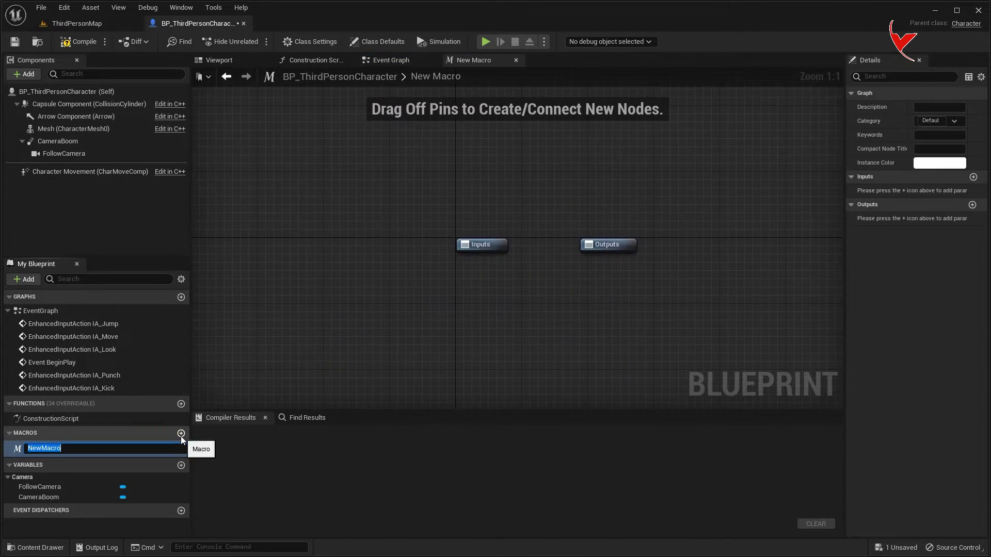
Step: Name the macro MontageBlend and set its In input to the Exec type
{"action": "type", "text": "Montage"}
{"action": "type", "text": "Blend"}
{"action": "key", "text": "Return"}
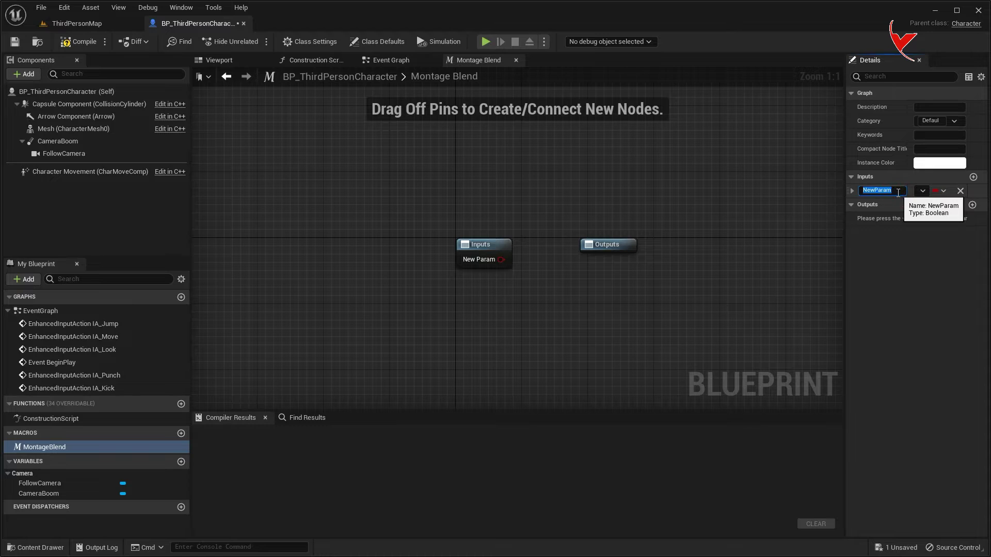
{"action": "left_click_drag", "start_coordinate": [844, 248], "coordinate": [773, 248]}
{"action": "left_click", "coordinate": [900, 191]}
{"action": "left_click", "coordinate": [898, 219]}
{"action": "left_click_drag", "start_coordinate": [444, 243], "coordinate": [641, 128]}
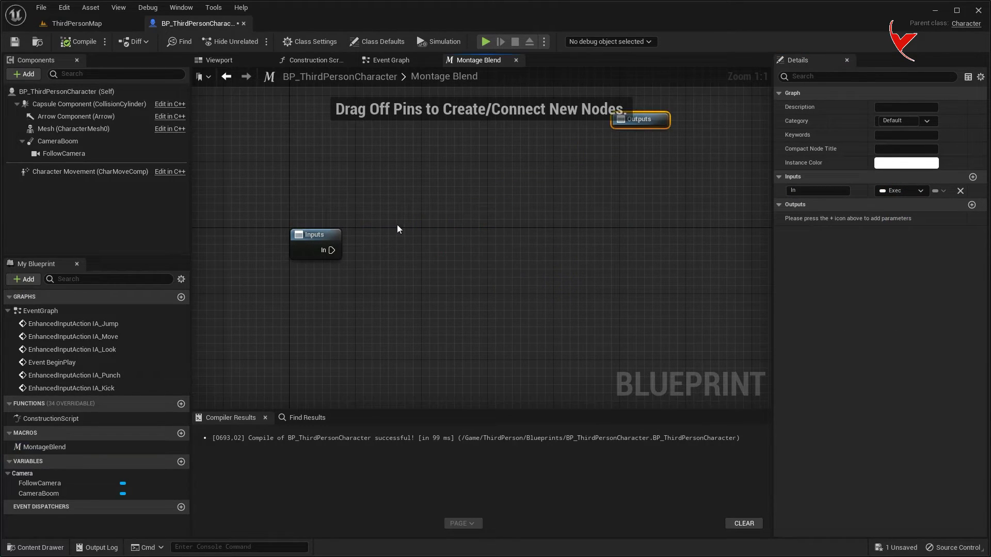
Step: Add a Montage Play with Blend In node wired from the macro's In pin
{"action": "right_click", "coordinate": [398, 247]}
{"action": "type", "text": "monta"}
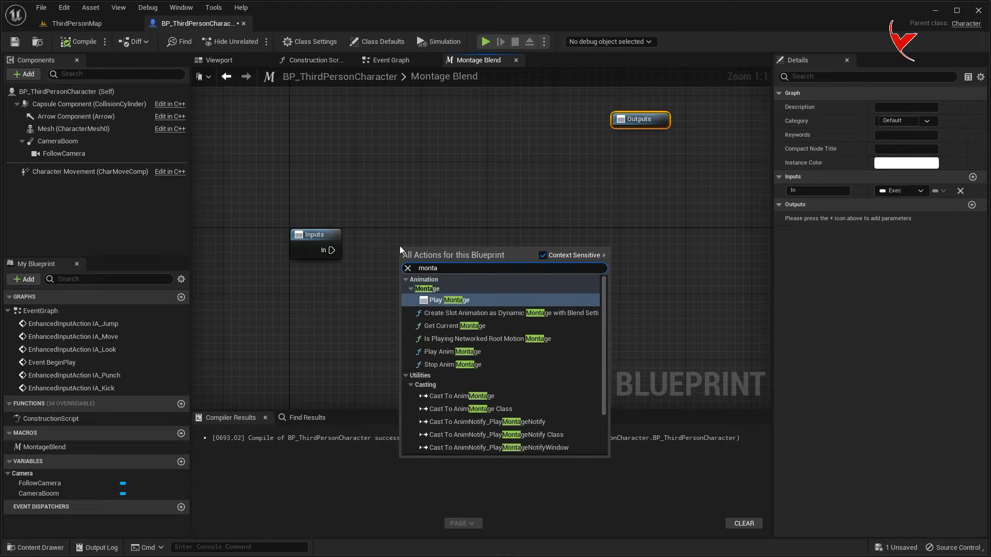
{"action": "type", "text": "ge play"}
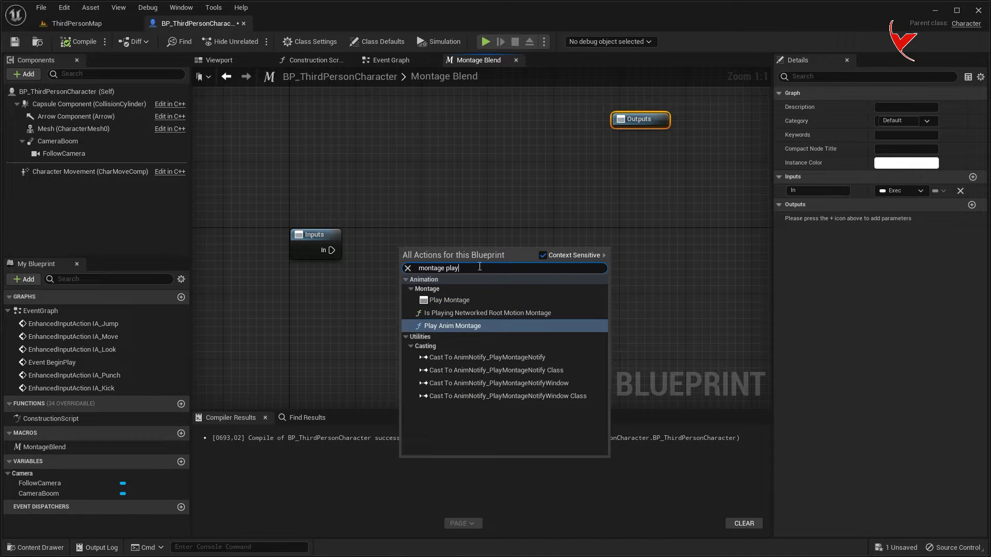
{"action": "left_click", "coordinate": [558, 255]}
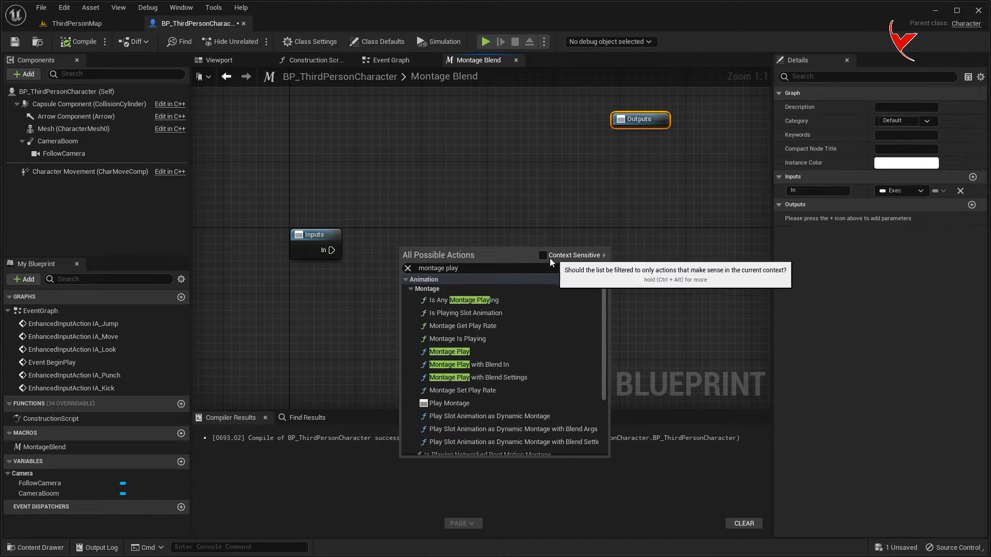
{"action": "left_click", "coordinate": [501, 367]}
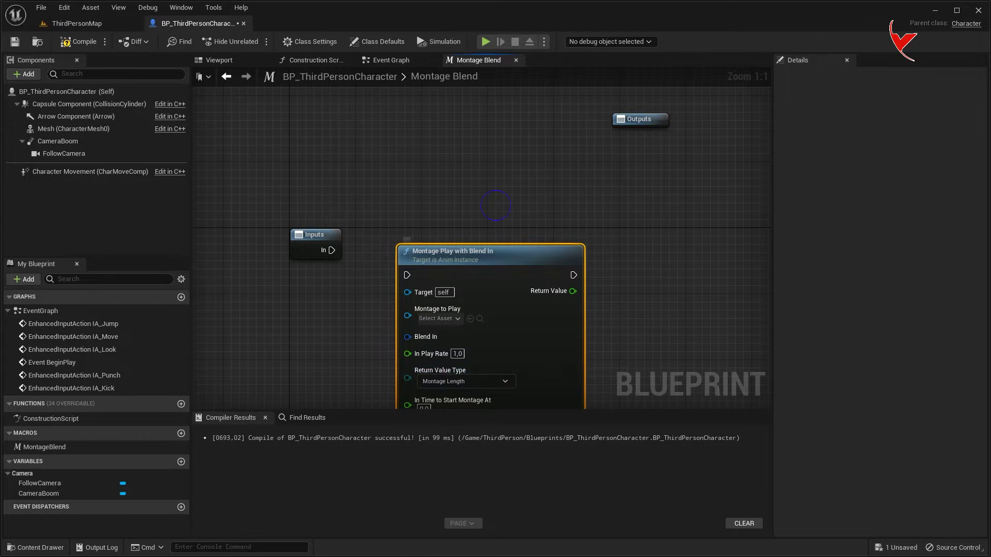
{"action": "scroll", "coordinate": [495, 206], "scroll_direction": "down", "scroll_amount": 2}
{"action": "mouse_move", "coordinate": [412, 180]}
{"action": "left_mouse_down"}
{"action": "mouse_move", "coordinate": [562, 173]}
{"action": "mouse_move", "coordinate": [564, 190]}
{"action": "mouse_move", "coordinate": [627, 190]}
{"action": "left_mouse_up"}
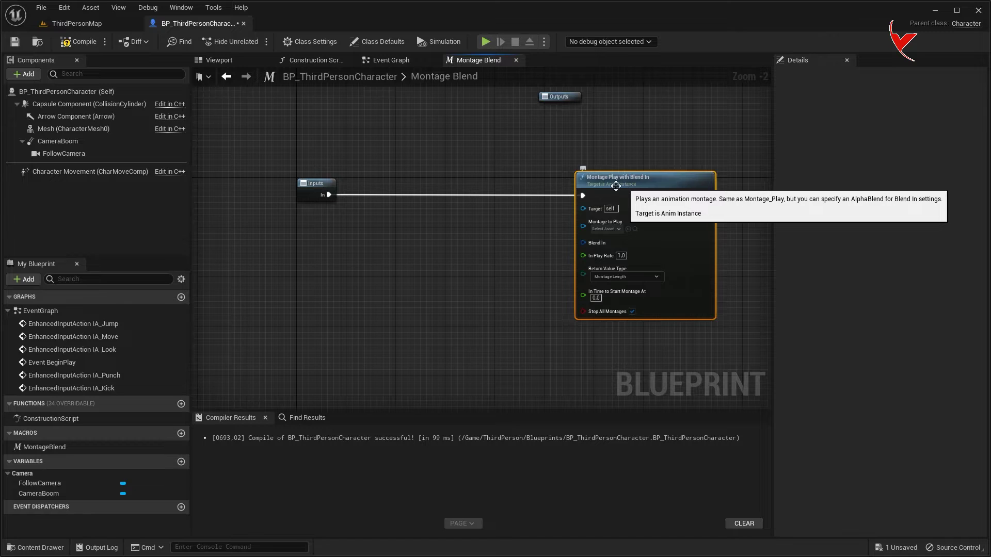
Step: Feed Mesh > Get Anim Instance into the montage node's Target
{"action": "mouse_move", "coordinate": [72, 129]}
{"action": "left_mouse_down"}
{"action": "mouse_move", "coordinate": [423, 262]}
{"action": "mouse_move", "coordinate": [478, 249]}
{"action": "left_mouse_up"}
{"action": "type", "text": "get anim"}
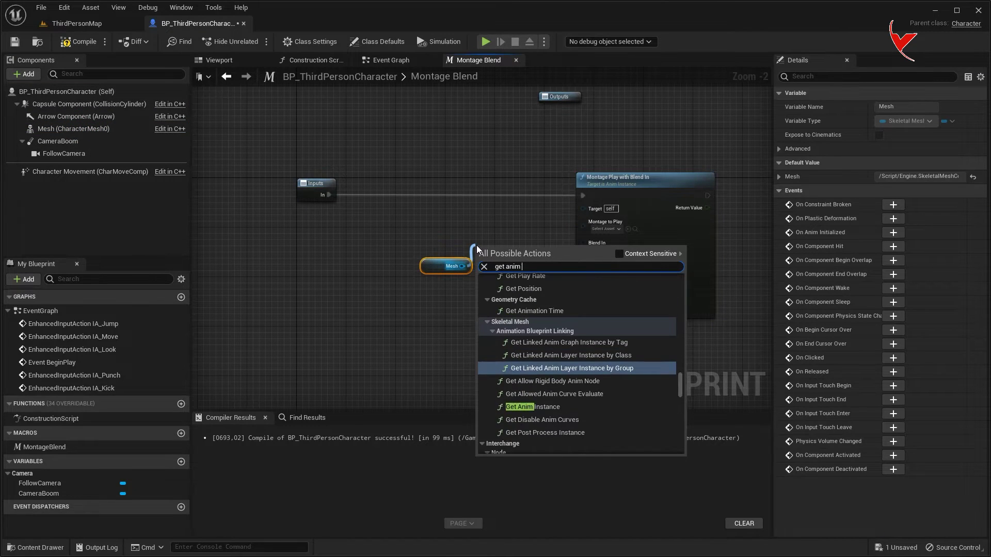
{"action": "type", "text": " in"}
{"action": "left_click", "coordinate": [532, 377]}
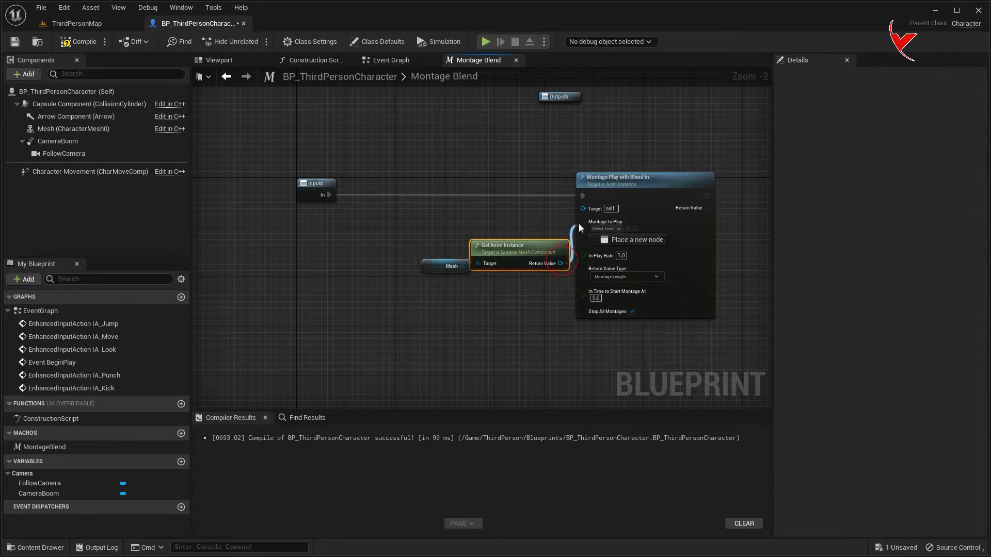
{"action": "left_click_drag", "start_coordinate": [438, 270], "coordinate": [401, 270]}
{"action": "left_click_drag", "start_coordinate": [503, 248], "coordinate": [484, 236]}
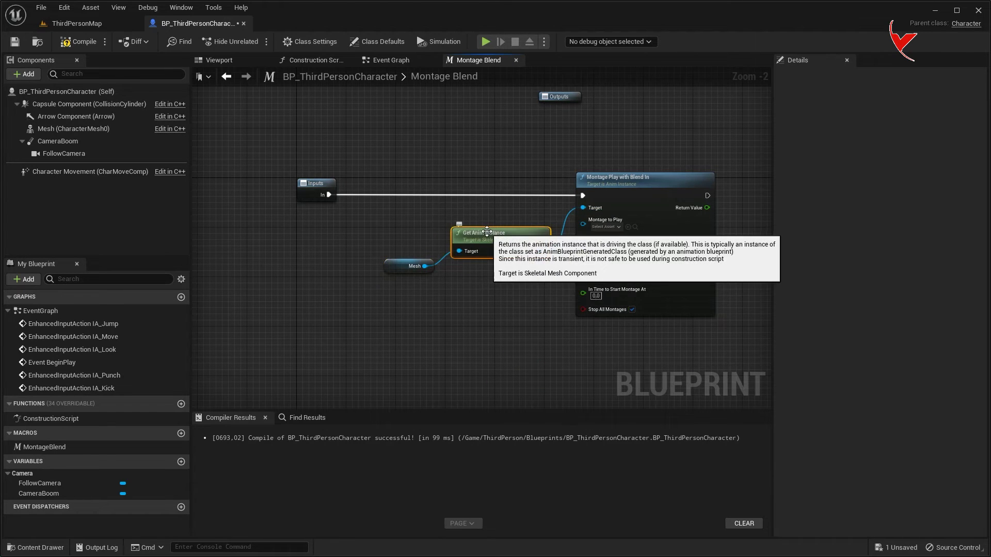
Step: Connect a Make AlphaBlendArgs node to the Blend In input
{"action": "left_click_drag", "start_coordinate": [583, 241], "coordinate": [490, 302]}
{"action": "type", "text": "make alp"}
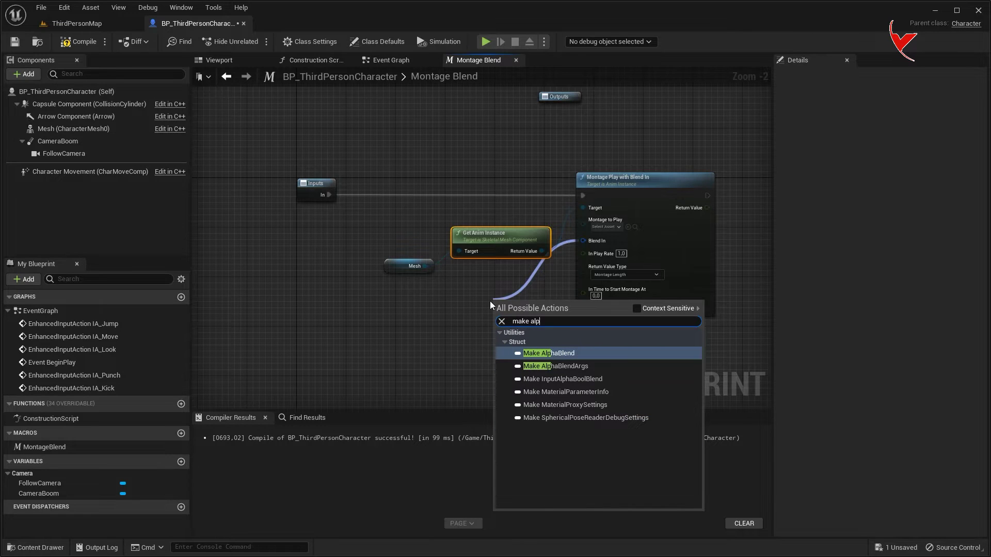
{"action": "left_click", "coordinate": [558, 366]}
{"action": "left_click_drag", "start_coordinate": [542, 301], "coordinate": [441, 296]}
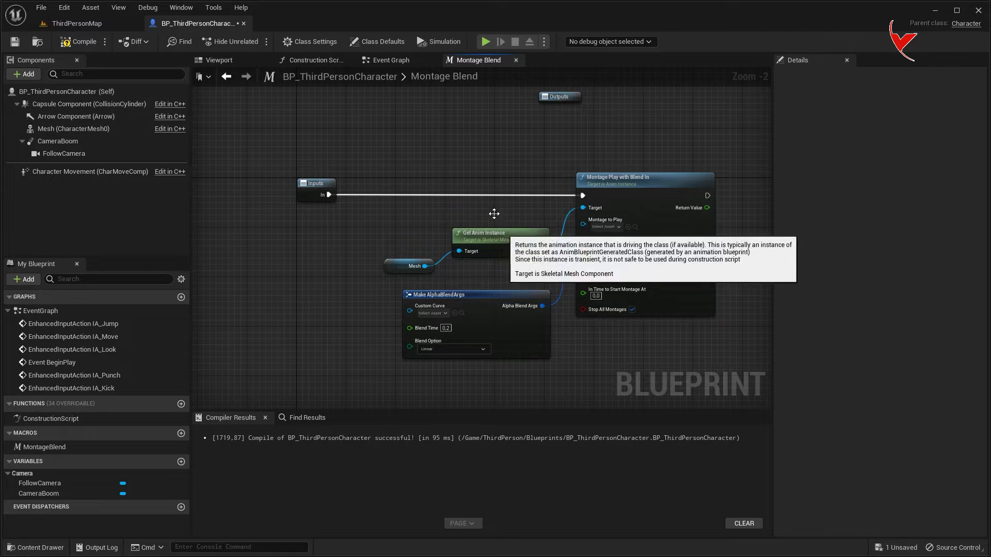
{"action": "left_click_drag", "start_coordinate": [496, 217], "coordinate": [489, 198]}
{"action": "left_click_drag", "start_coordinate": [413, 266], "coordinate": [414, 235]}
Step: Expose Montage to Play as a macro input and tidy the node layout
{"action": "left_click_drag", "start_coordinate": [583, 224], "coordinate": [307, 197]}
{"action": "scroll", "coordinate": [331, 223], "scroll_direction": "up", "scroll_amount": 2}
{"action": "right_click_drag", "start_coordinate": [363, 216], "coordinate": [279, 181]}
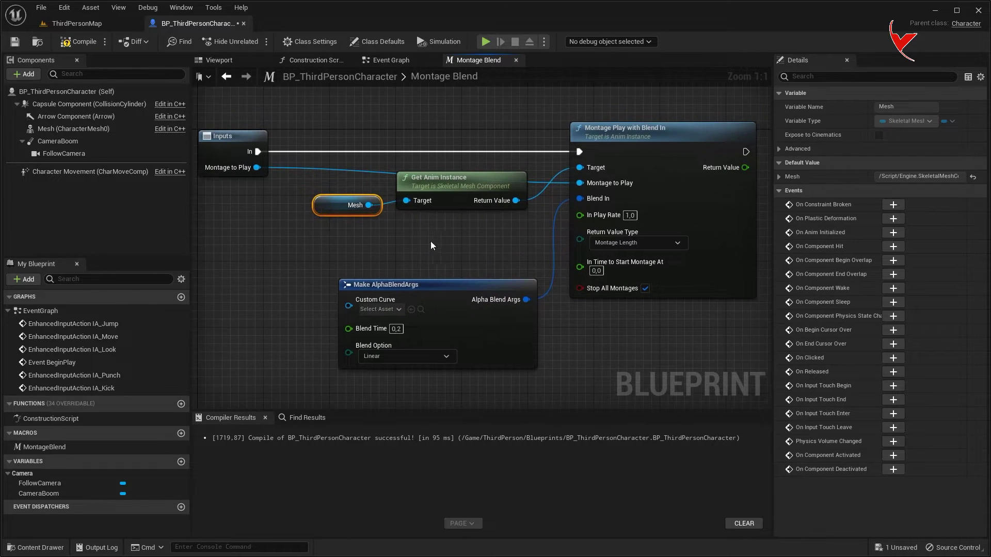
{"action": "scroll", "coordinate": [418, 246], "scroll_direction": "down", "scroll_amount": 1}
{"action": "left_click_drag", "start_coordinate": [452, 238], "coordinate": [453, 238]}
{"action": "left_click_drag", "start_coordinate": [445, 209], "coordinate": [444, 115]}
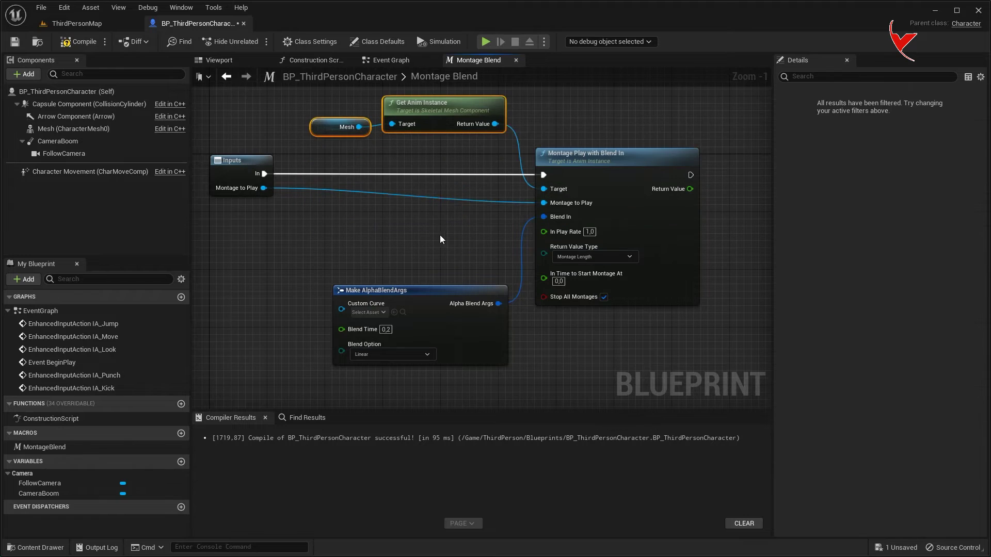
{"action": "right_click_drag", "start_coordinate": [443, 240], "coordinate": [456, 232]}
{"action": "left_click_drag", "start_coordinate": [445, 284], "coordinate": [438, 247]}
{"action": "left_click", "coordinate": [408, 63]}
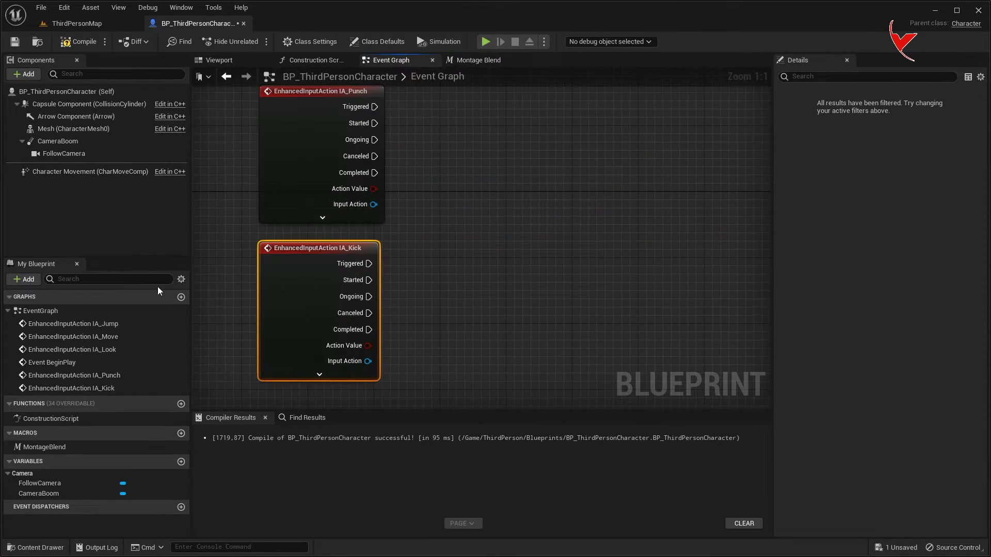
Step: Wire IA_Punch and IA_Kick Triggered into two Montage Blend nodes and save the blueprint
{"action": "mouse_move", "coordinate": [60, 443]}
{"action": "left_mouse_down"}
{"action": "mouse_move", "coordinate": [432, 94]}
{"action": "mouse_move", "coordinate": [451, 115]}
{"action": "left_mouse_up"}
{"action": "left_click_drag", "start_coordinate": [83, 447], "coordinate": [428, 311]}
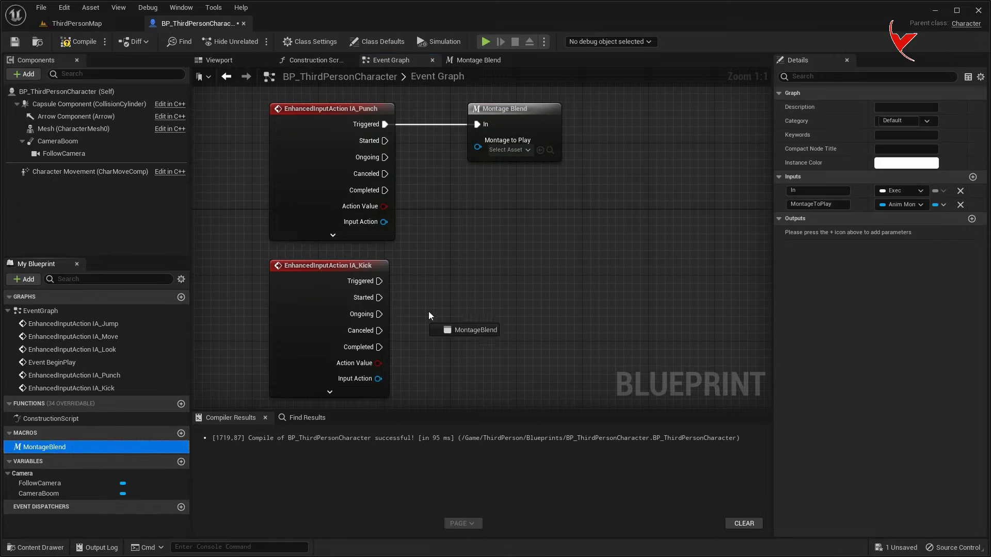
{"action": "left_click_drag", "start_coordinate": [484, 275], "coordinate": [468, 260]}
{"action": "left_click_drag", "start_coordinate": [379, 281], "coordinate": [478, 281]}
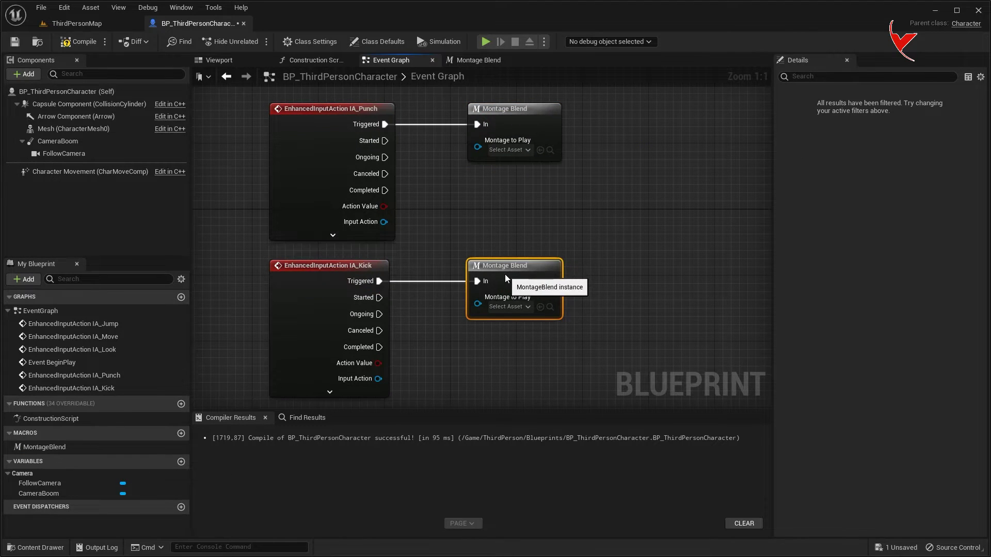
{"action": "left_click", "coordinate": [513, 351]}
{"action": "key", "text": "ctrl+s"}
Step: In Frank_Fighting_Set2/Animations, select 31_Frank_Kick_Front_Right_Hammer and 18_Frank_Punch_Left_Jab
{"action": "key", "text": "ctrl+space"}
{"action": "left_click", "coordinate": [340, 429]}
{"action": "double_click", "coordinate": [340, 429]}
{"action": "double_click", "coordinate": [205, 421]}
{"action": "scroll", "coordinate": [957, 426], "scroll_direction": "down", "scroll_amount": 3}
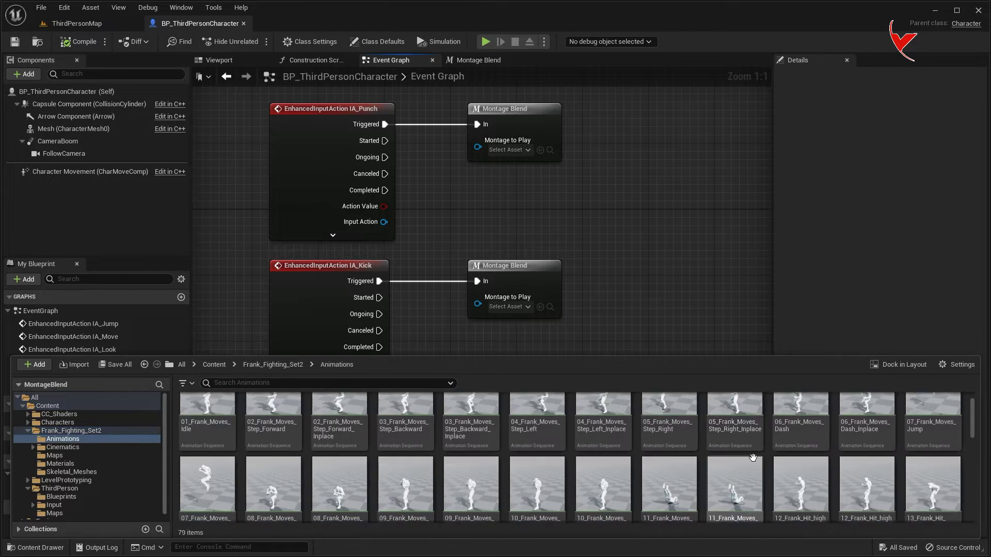
{"action": "scroll", "coordinate": [958, 427], "scroll_direction": "down", "scroll_amount": 5}
{"action": "scroll", "coordinate": [952, 436], "scroll_direction": "down", "scroll_amount": 5}
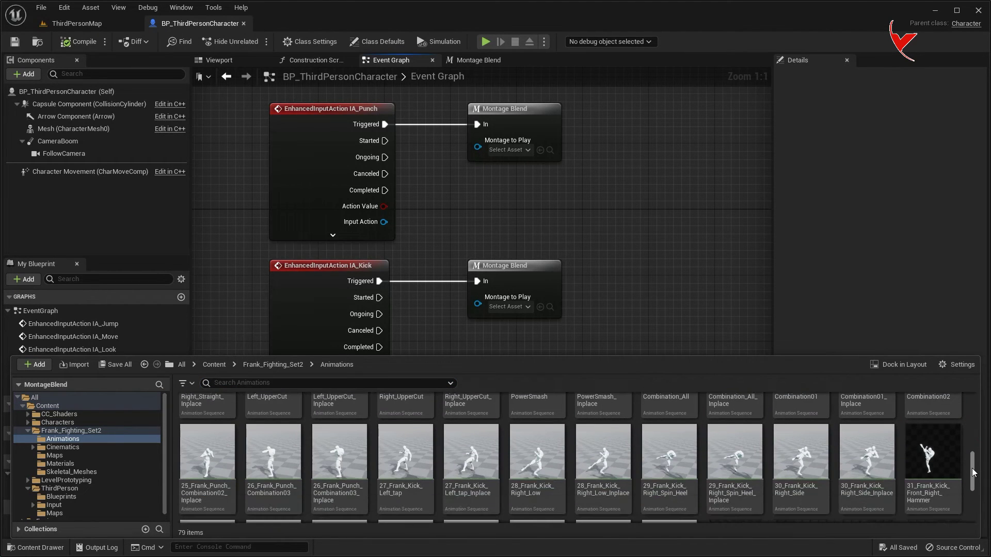
{"action": "left_click", "coordinate": [946, 447]}
{"action": "scroll", "coordinate": [826, 438], "scroll_direction": "up", "scroll_amount": 5}
{"action": "left_click", "coordinate": [809, 417], "text": "ctrl"}
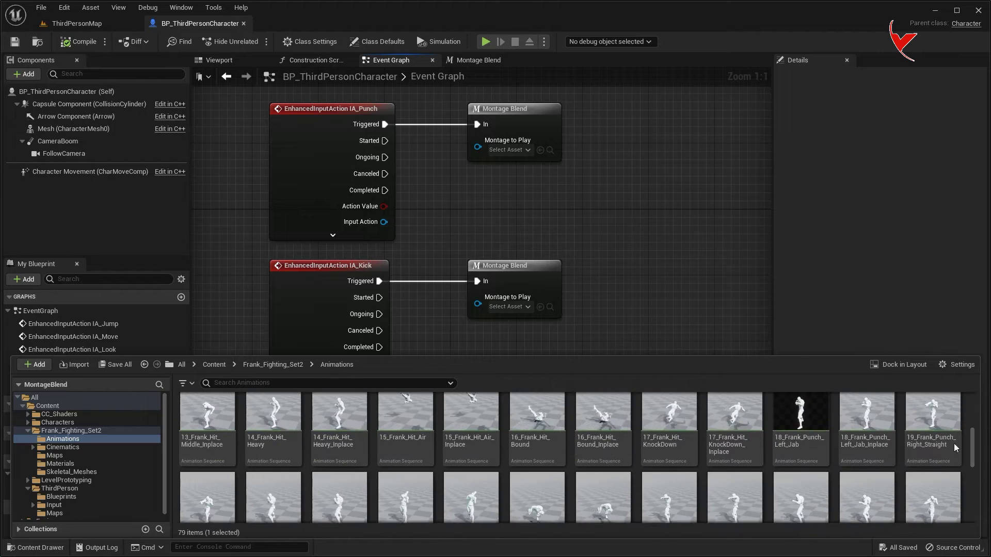
{"action": "right_click", "coordinate": [781, 422]}
Step: Duplicate and retarget both animations with RTG_UE4Manny_UE5Manny into a new UE_Anim folder
{"action": "mouse_move", "coordinate": [828, 138]}
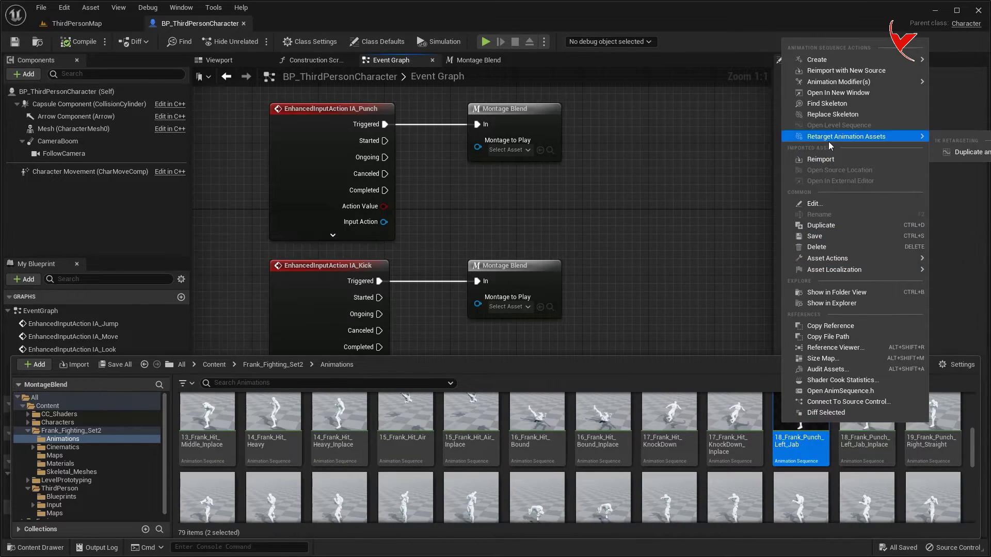
{"action": "left_click", "coordinate": [955, 141]}
{"action": "left_click", "coordinate": [664, 204]}
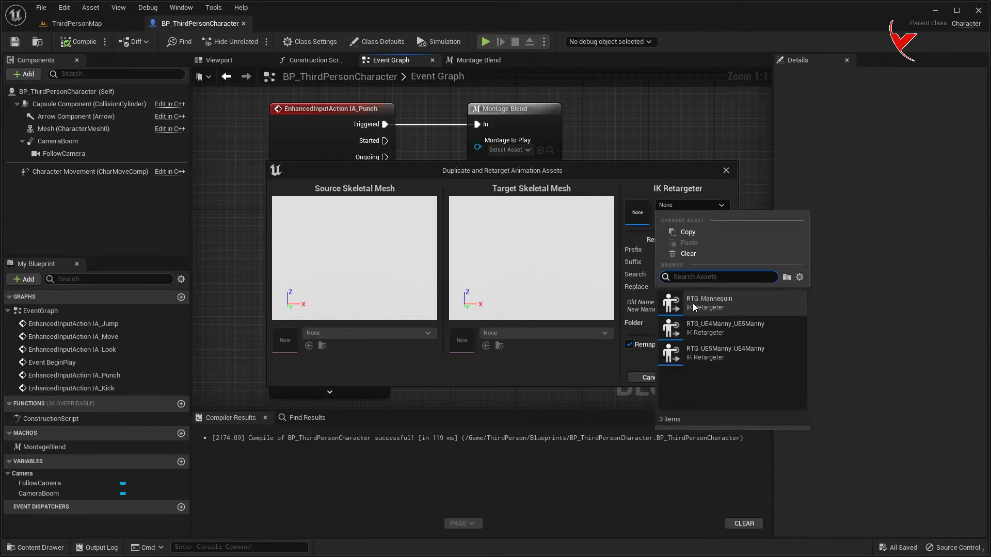
{"action": "left_click", "coordinate": [691, 326]}
{"action": "left_click", "coordinate": [713, 326]}
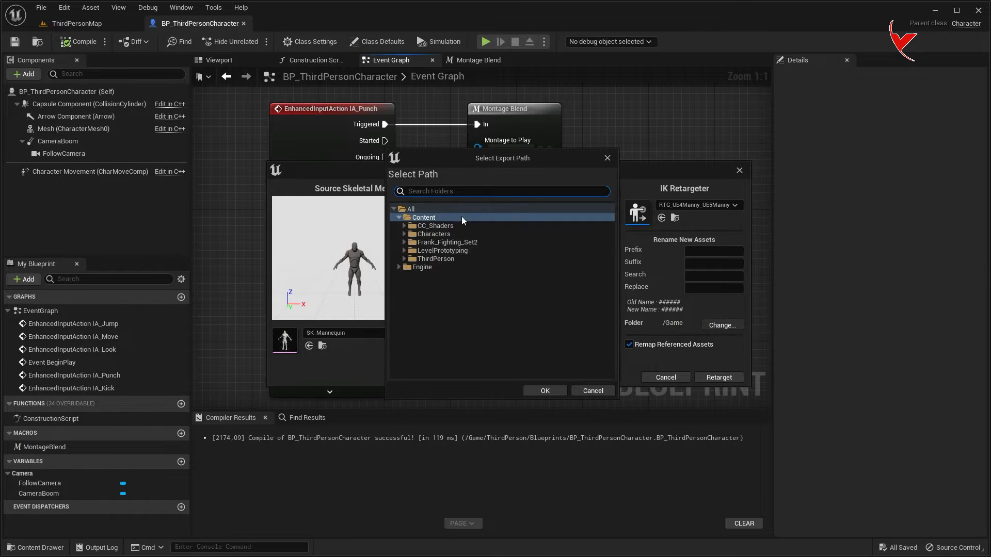
{"action": "left_click", "coordinate": [488, 227]}
{"action": "type", "text": "UE_Anim"}
{"action": "left_click", "coordinate": [501, 261]}
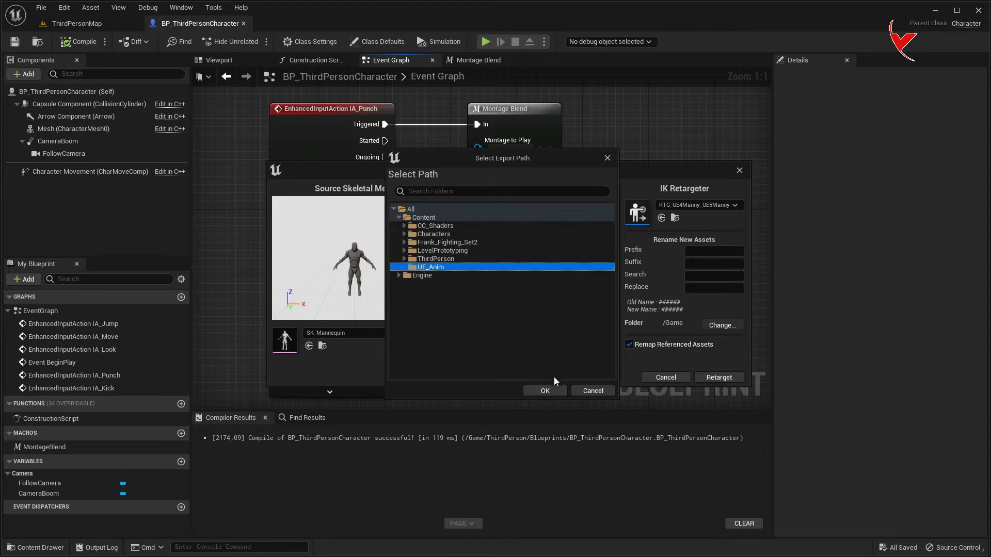
{"action": "left_click", "coordinate": [545, 391]}
{"action": "left_click", "coordinate": [720, 377]}
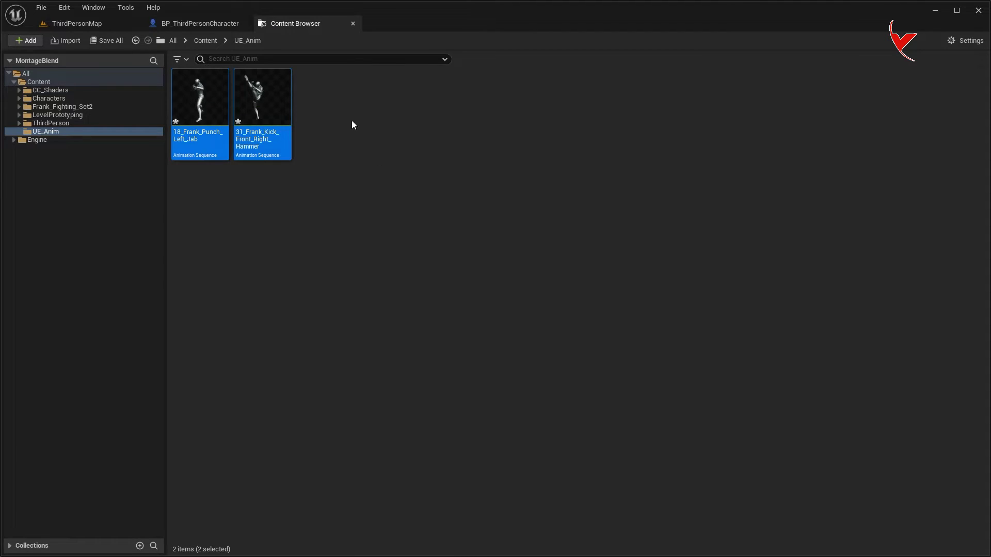
Step: Create montages from both retargeted sequences, move them into a Montage subfolder, and save all
{"action": "right_click", "coordinate": [352, 108]}
{"action": "left_click", "coordinate": [392, 165]}
{"action": "type", "text": "Montage"}
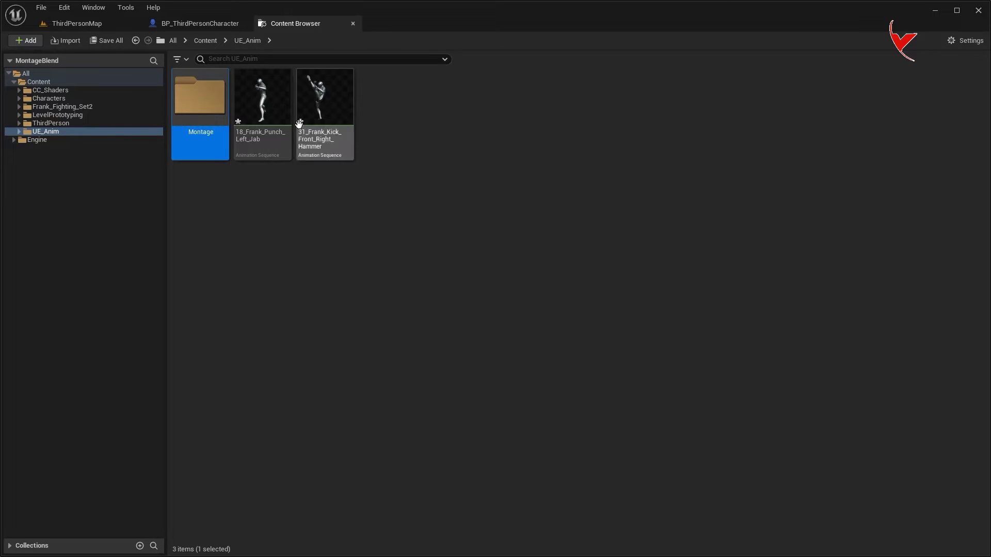
{"action": "left_click_drag", "start_coordinate": [233, 165], "coordinate": [324, 117]}
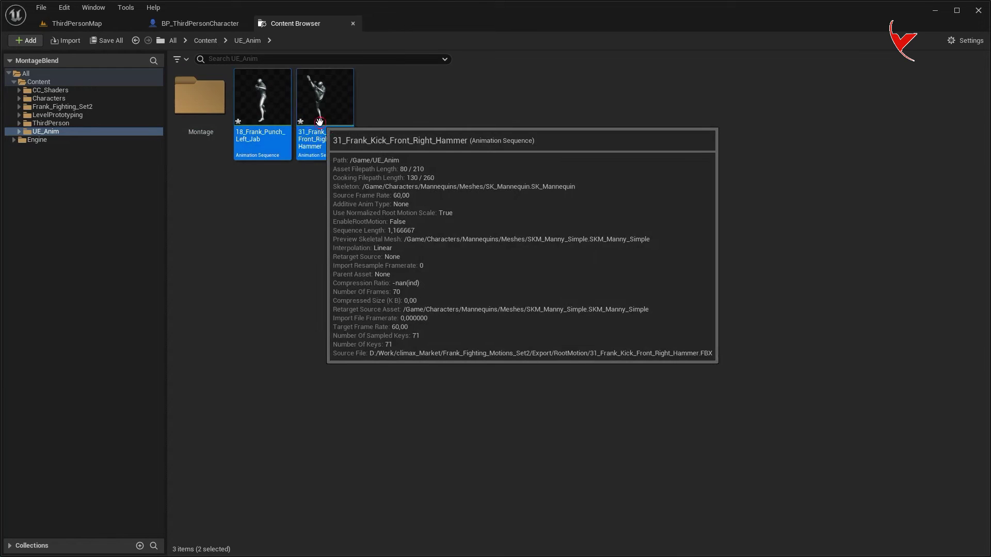
{"action": "right_click", "coordinate": [324, 117]}
{"action": "mouse_move", "coordinate": [351, 140]}
{"action": "left_click", "coordinate": [518, 153]}
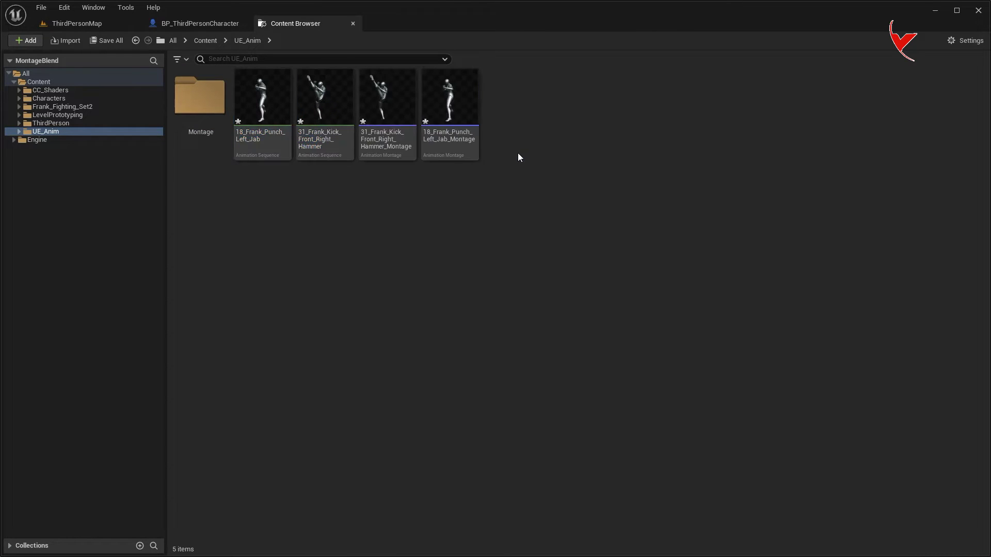
{"action": "left_click_drag", "start_coordinate": [387, 145], "coordinate": [204, 119]}
{"action": "left_click", "coordinate": [230, 140]}
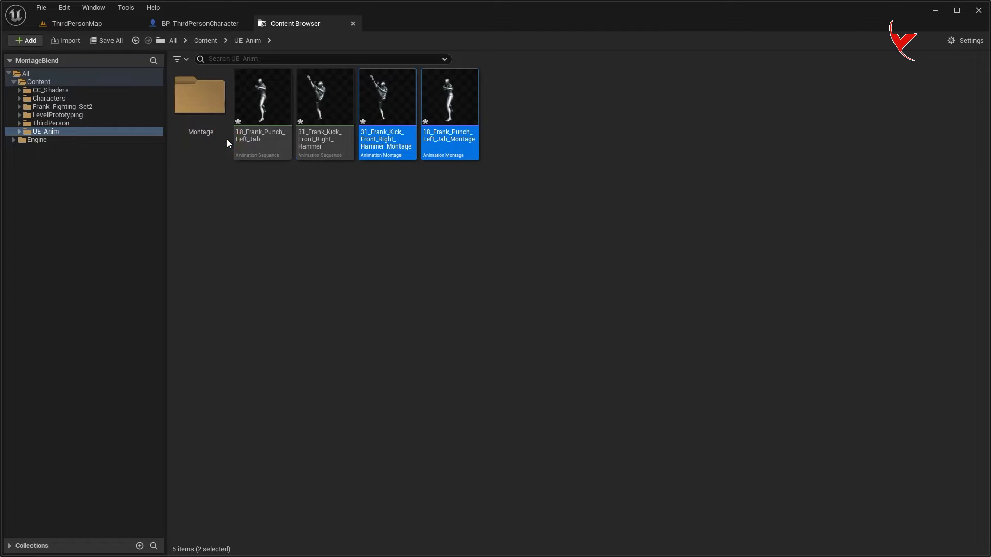
{"action": "left_click", "coordinate": [116, 41]}
{"action": "left_click", "coordinate": [587, 396]}
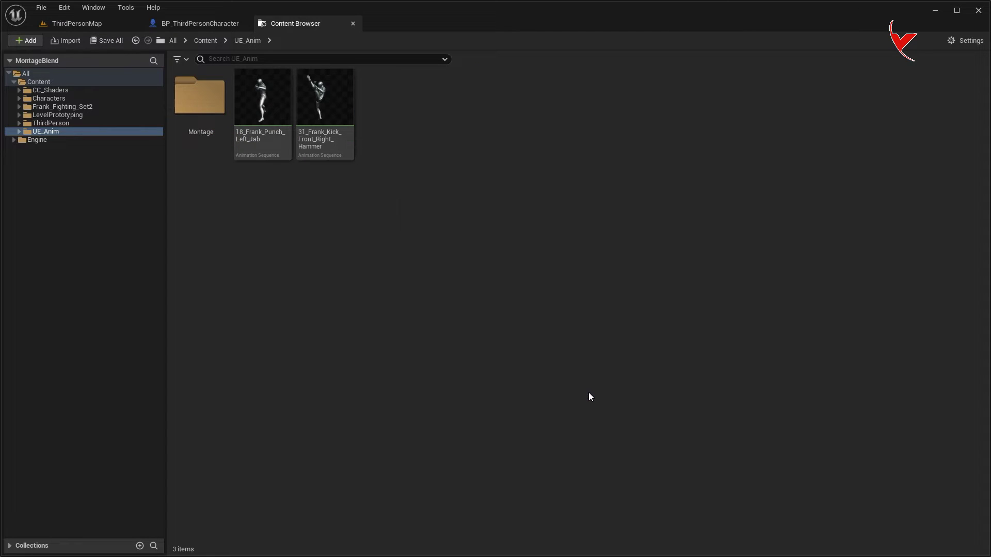
{"action": "left_click", "coordinate": [206, 23]}
{"action": "key", "text": "ctrl+space"}
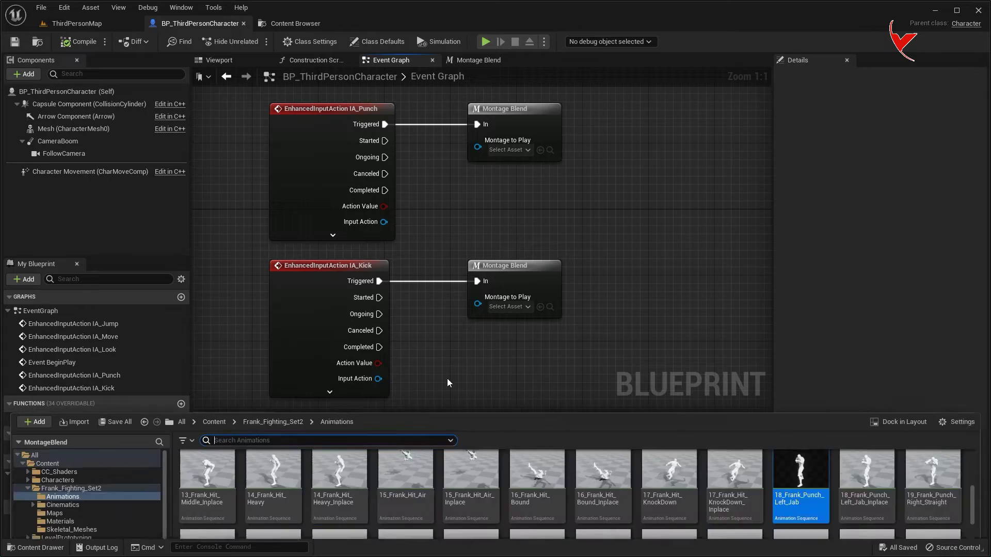
Step: Assign 18_Frank_Punch_Left_Jab_Montage to the Punch Montage Blend node
{"action": "left_click", "coordinate": [218, 365]}
{"action": "double_click", "coordinate": [511, 420]}
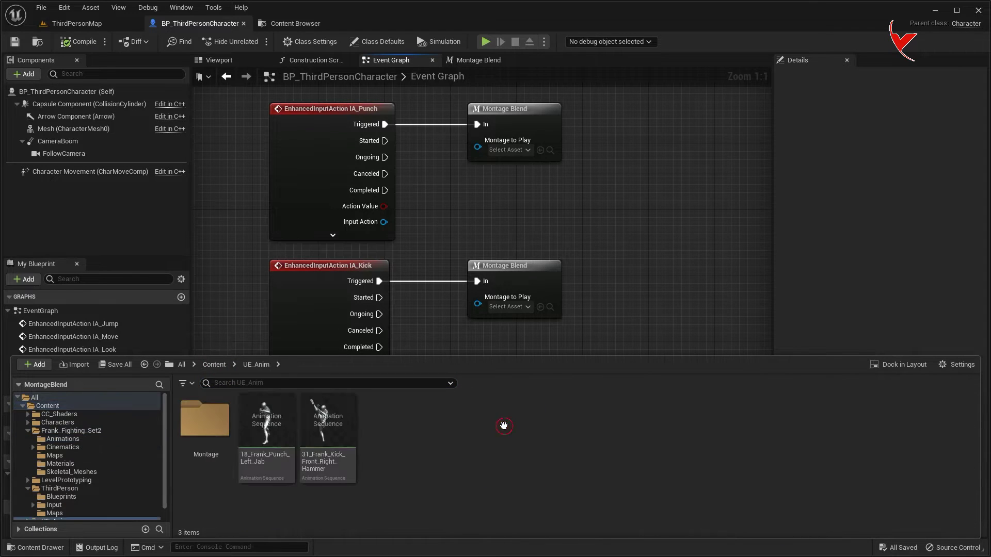
{"action": "double_click", "coordinate": [205, 421]}
{"action": "left_click", "coordinate": [217, 431]}
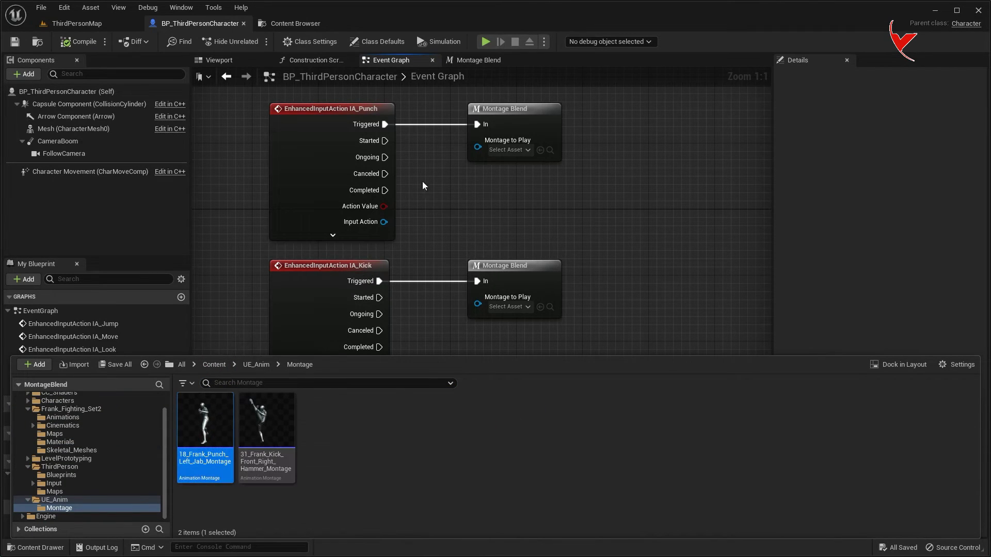
{"action": "left_click", "coordinate": [540, 150]}
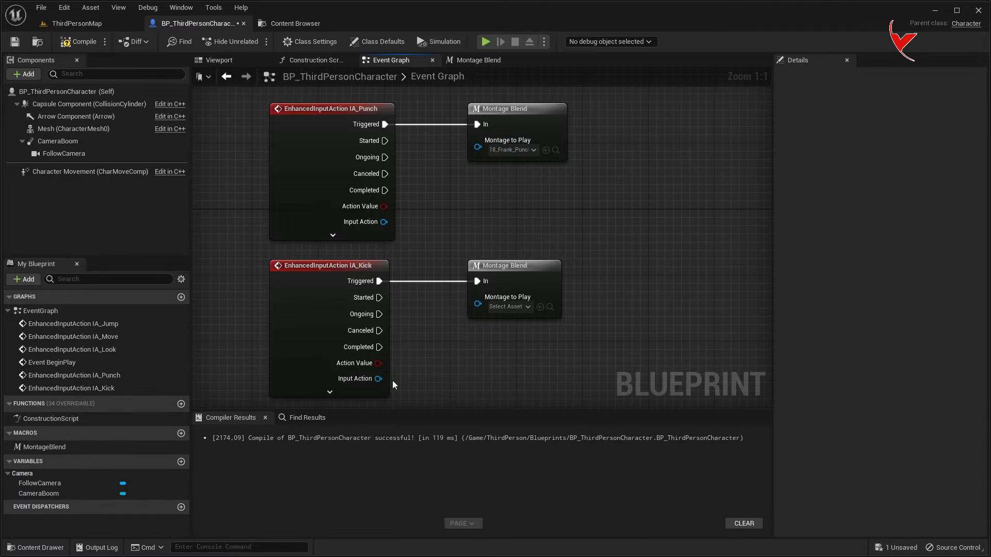
Step: Assign 31_Frank_Kick_Front_Right_Hammer_Montage to the Kick node and play the level
{"action": "key", "text": "ctrl+space"}
{"action": "left_click", "coordinate": [267, 428]}
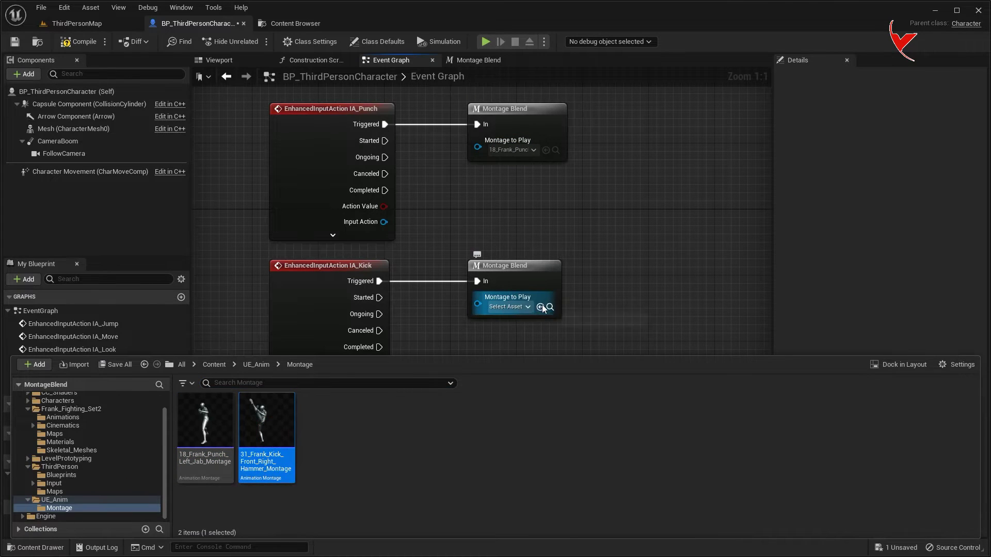
{"action": "left_click", "coordinate": [545, 307]}
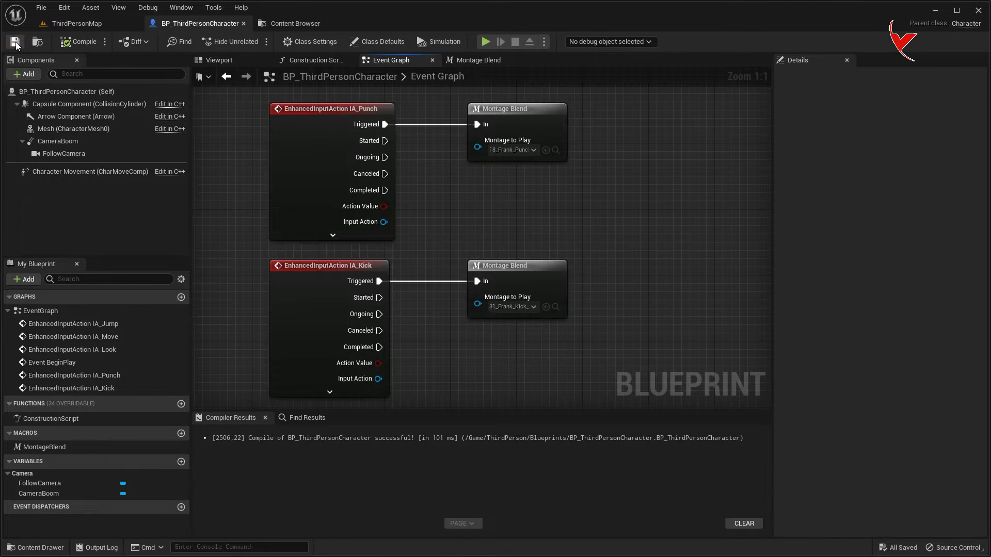
{"action": "left_click", "coordinate": [77, 23]}
{"action": "left_click", "coordinate": [254, 41]}
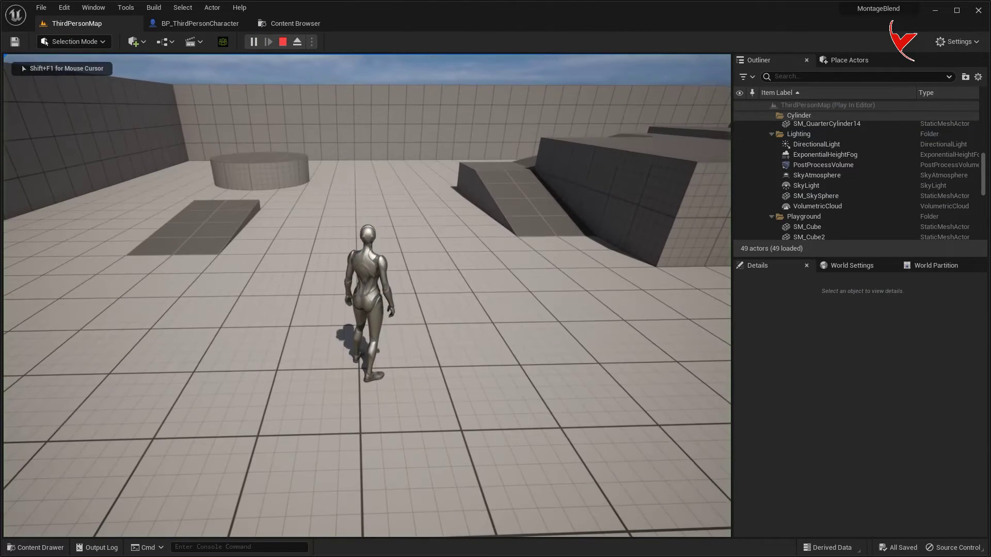
Step: Finish the attack test, then set Make AlphaBlendArgs Blend Time to 0,1 and compile
{"action": "key", "text": "w"}
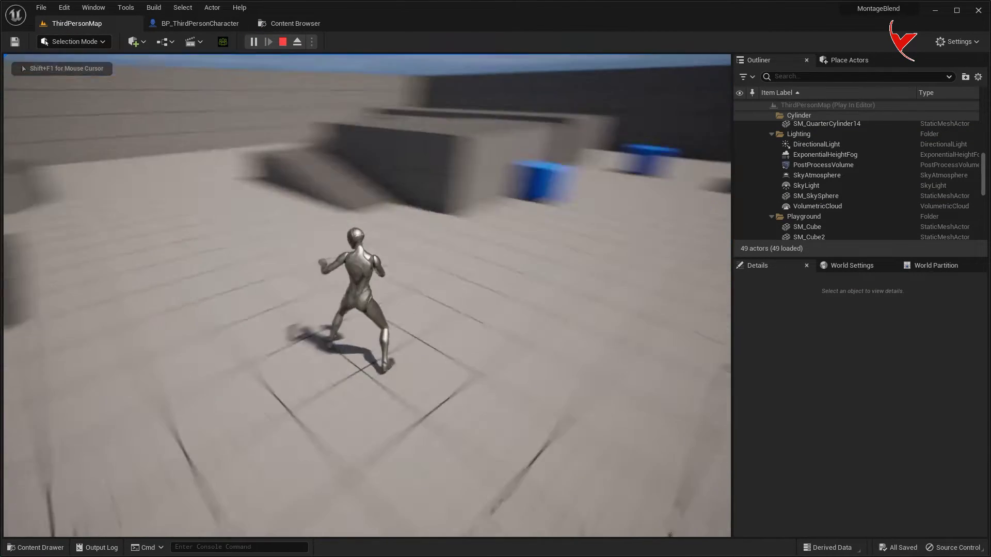
{"action": "key", "text": "Escape"}
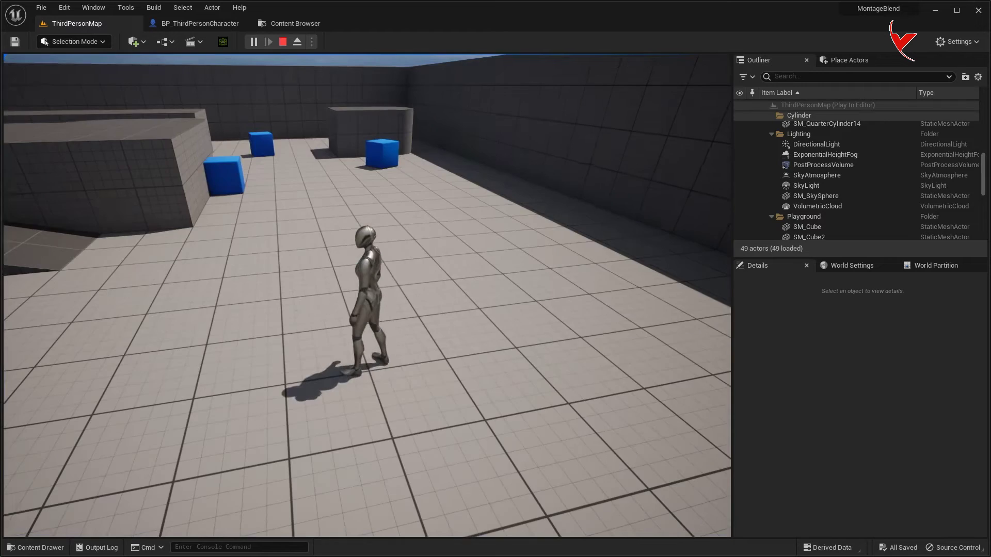
{"action": "left_click", "coordinate": [212, 24]}
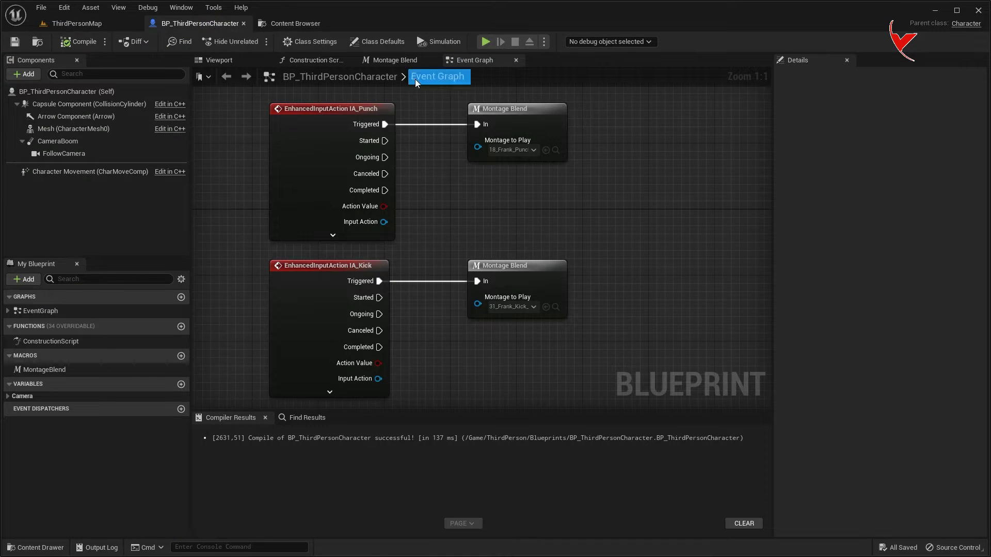
{"action": "left_click", "coordinate": [395, 60]}
{"action": "scroll", "coordinate": [428, 178], "scroll_direction": "up", "scroll_amount": 1}
{"action": "left_click", "coordinate": [422, 260]}
{"action": "type", "text": "0,1"}
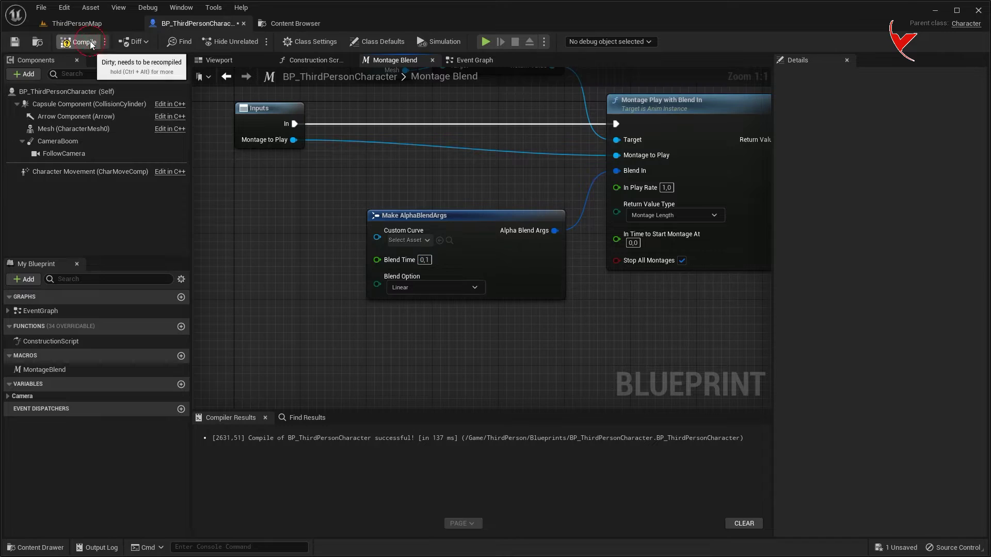
{"action": "left_click", "coordinate": [77, 42]}
Step: Playtest the level, moving and punching to check the montage blending
{"action": "left_click", "coordinate": [77, 23]}
{"action": "left_click", "coordinate": [253, 41]}
{"action": "key", "text": "w"}
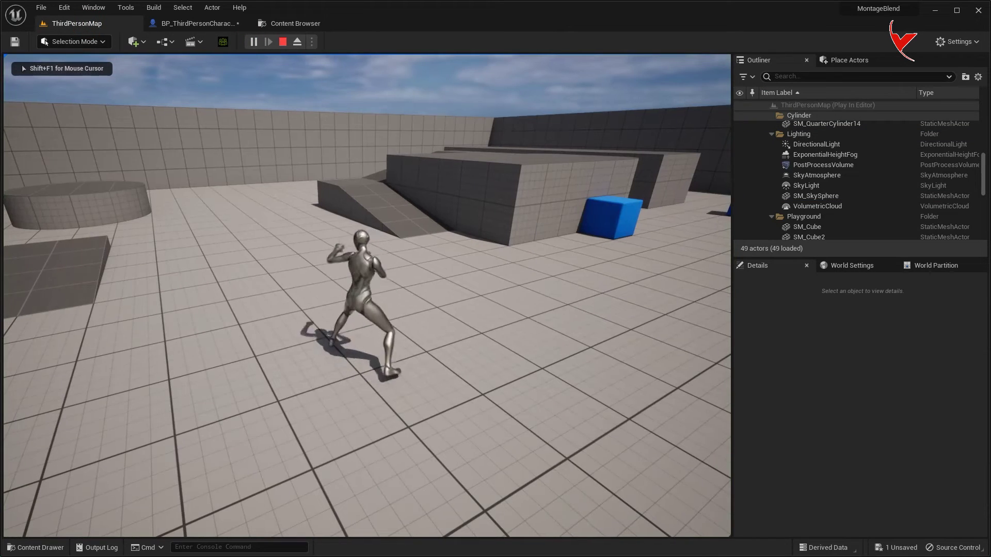
{"action": "key", "text": "f"}
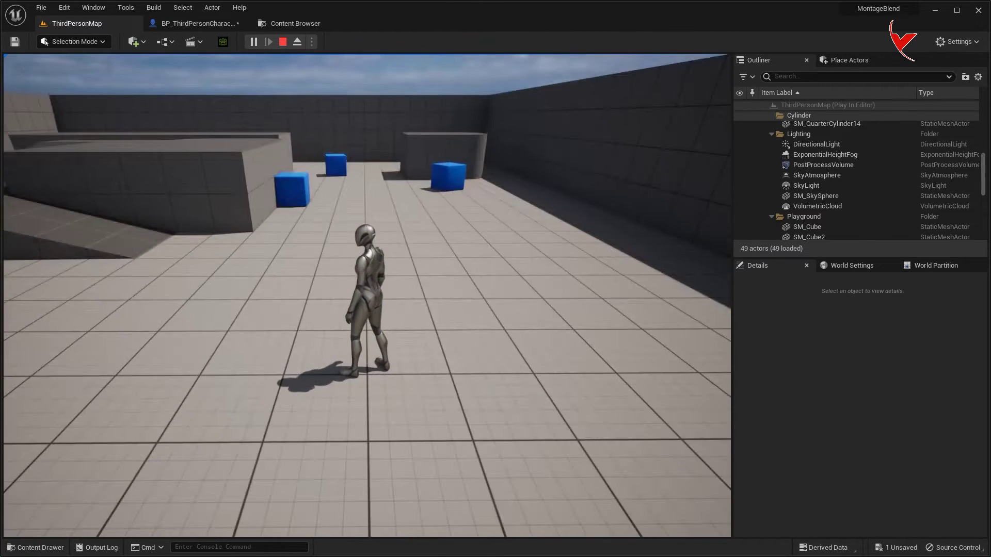
{"action": "key", "text": "w"}
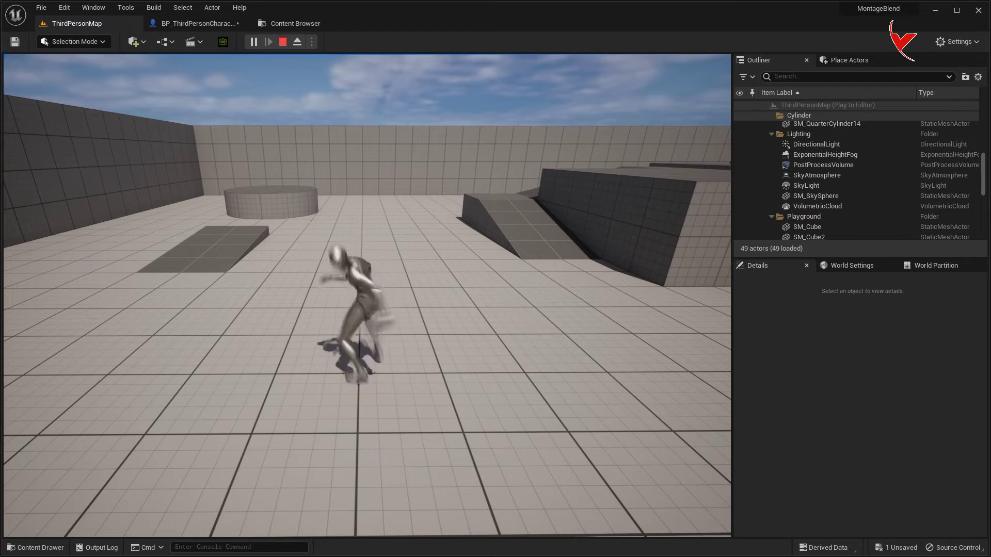
{"action": "key", "text": "Escape"}
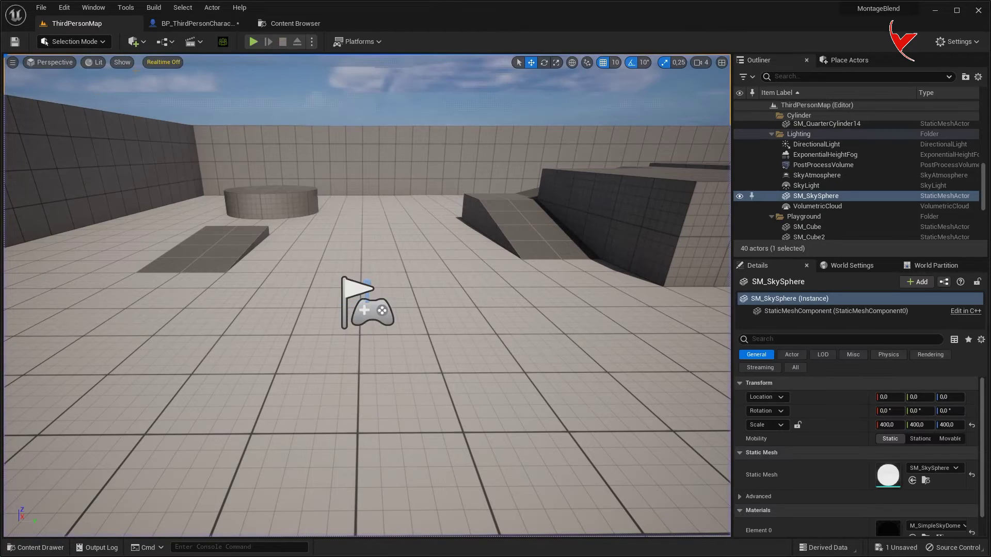
Step: Add a new Boolean variable to the character blueprint from the Montage Blend graph
{"action": "left_click", "coordinate": [235, 24]}
{"action": "right_click_drag", "start_coordinate": [326, 255], "coordinate": [288, 206]}
{"action": "scroll", "coordinate": [304, 270], "scroll_direction": "down", "scroll_amount": 1}
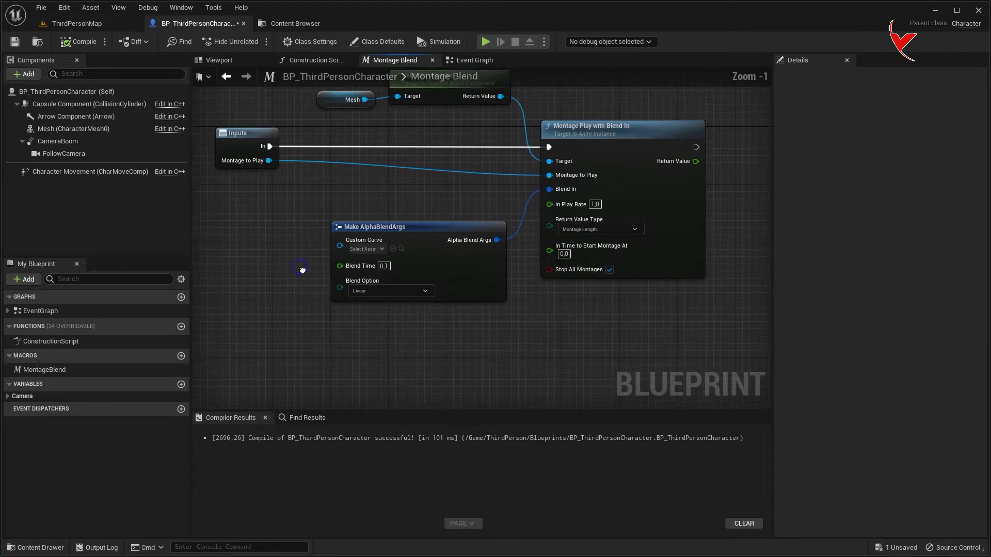
{"action": "left_click", "coordinate": [181, 385]}
{"action": "type", "text": "isStartMontage?"}
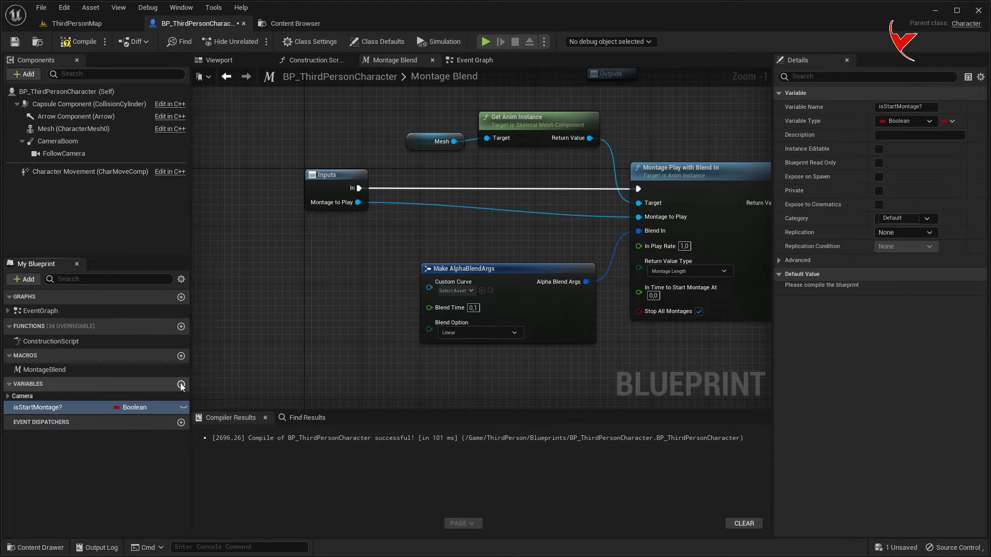
Step: Move the macro's Inputs node left and add a Branch after its execution pin
{"action": "scroll", "coordinate": [464, 252], "scroll_direction": "down", "scroll_amount": 2}
{"action": "scroll", "coordinate": [542, 250], "scroll_direction": "down", "scroll_amount": 1}
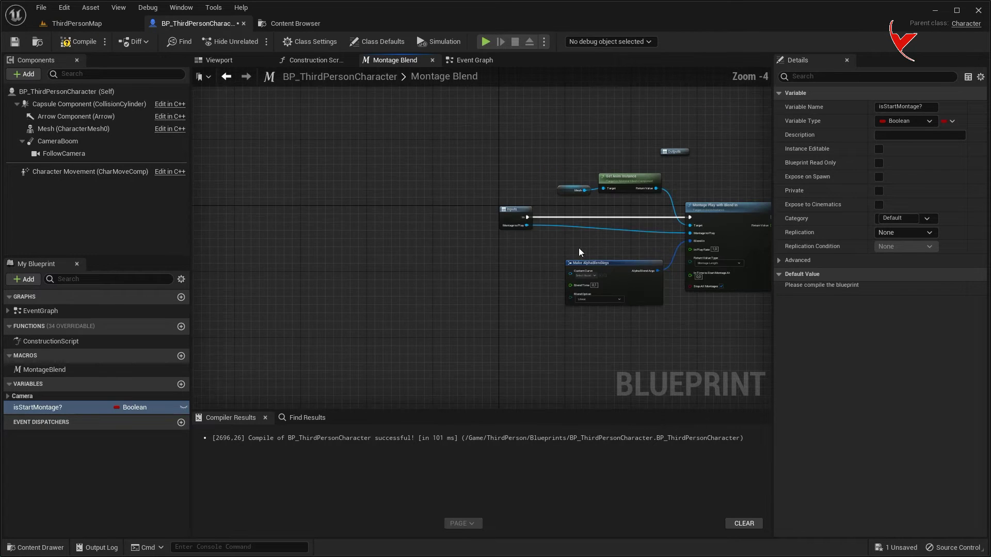
{"action": "left_click", "coordinate": [289, 210]}
{"action": "left_click_drag", "start_coordinate": [289, 210], "coordinate": [228, 212]}
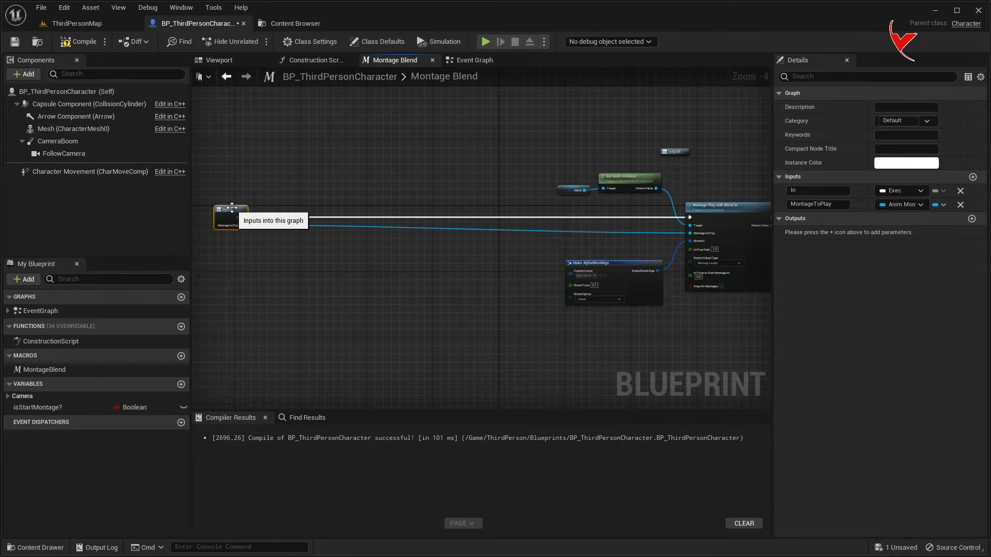
{"action": "right_click_drag", "start_coordinate": [317, 237], "coordinate": [380, 237]}
{"action": "scroll", "coordinate": [345, 236], "scroll_direction": "up", "scroll_amount": 1}
{"action": "left_click_drag", "start_coordinate": [291, 210], "coordinate": [523, 206]}
{"action": "type", "text": "bra"}
{"action": "left_click", "coordinate": [388, 380]}
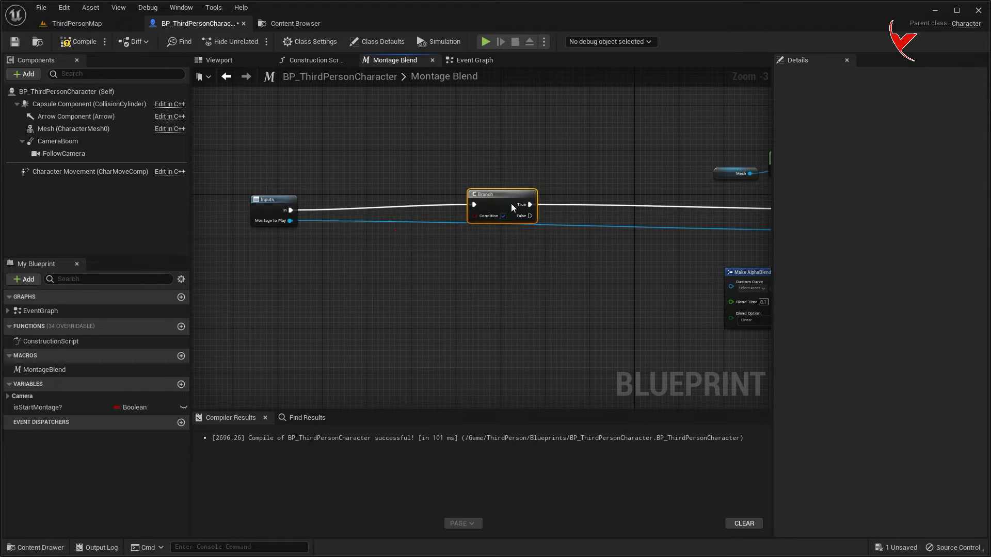
Step: Add a reroute point on the montage wire, positioned below the Branch
{"action": "right_click_drag", "start_coordinate": [523, 206], "coordinate": [442, 172]}
{"action": "double_click", "coordinate": [267, 187]}
{"action": "left_click_drag", "start_coordinate": [267, 187], "coordinate": [262, 207]}
{"action": "right_click_drag", "start_coordinate": [262, 207], "coordinate": [403, 236]}
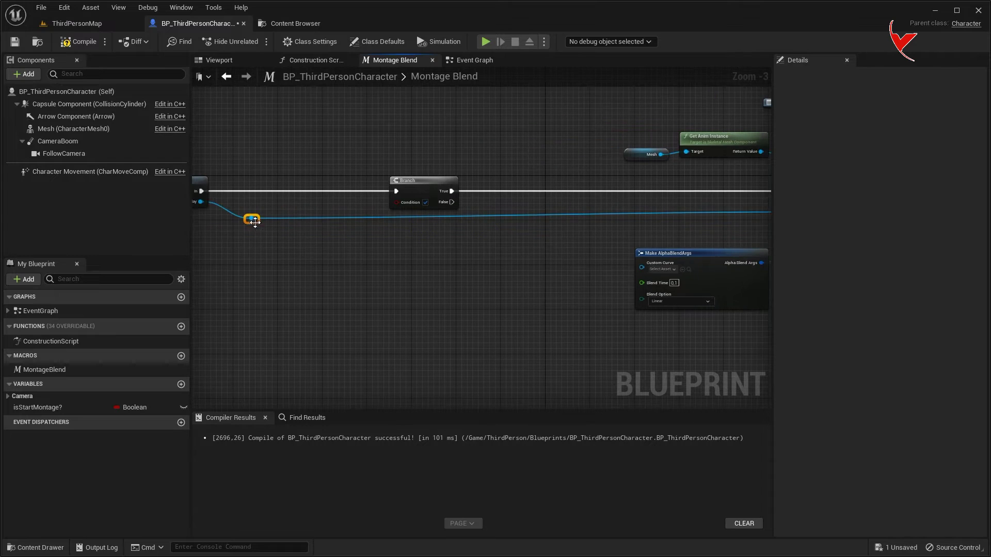
{"action": "right_click_drag", "start_coordinate": [255, 219], "coordinate": [359, 225]}
Step: Feed NOT isStartMontage? into the Branch Condition and place a SET isStartMontage? on True
{"action": "mouse_move", "coordinate": [67, 408]}
{"action": "left_mouse_down"}
{"action": "mouse_move", "coordinate": [324, 262]}
{"action": "mouse_move", "coordinate": [367, 267]}
{"action": "mouse_move", "coordinate": [388, 256]}
{"action": "left_mouse_up"}
{"action": "left_click", "coordinate": [367, 268]}
{"action": "scroll", "coordinate": [366, 268], "scroll_direction": "up", "scroll_amount": 3}
{"action": "type", "text": "not bo"}
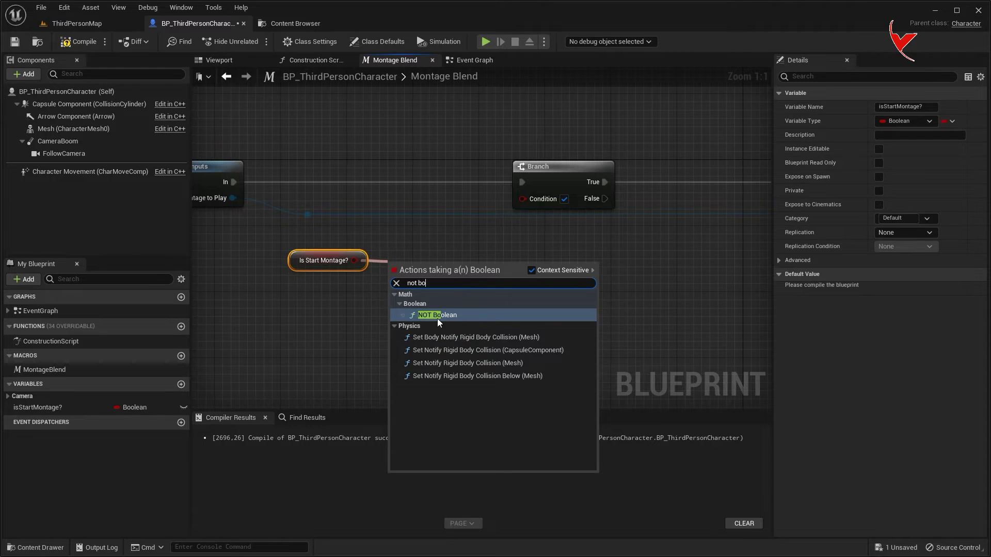
{"action": "left_click", "coordinate": [438, 315]}
{"action": "left_click_drag", "start_coordinate": [462, 269], "coordinate": [522, 199]}
{"action": "scroll", "coordinate": [428, 247], "scroll_direction": "down", "scroll_amount": 4}
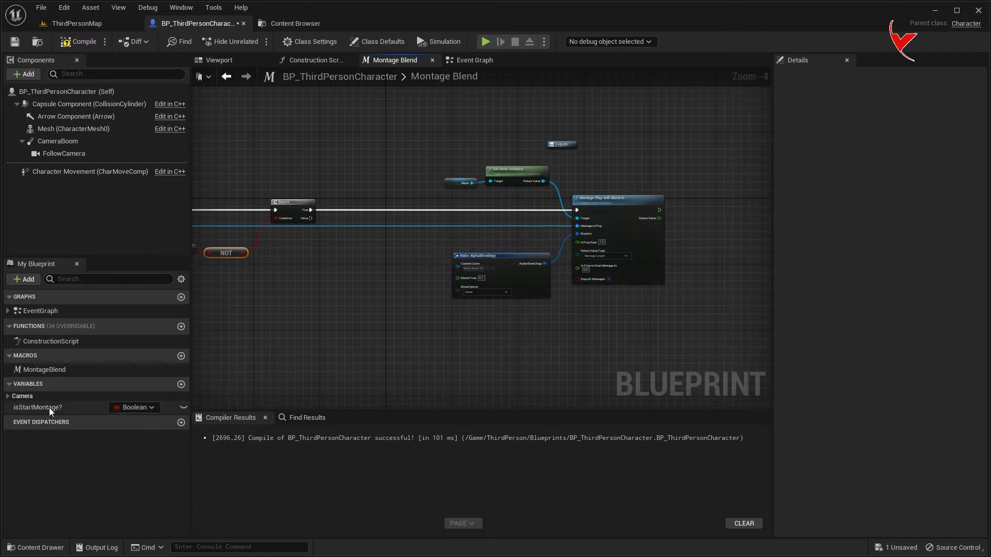
{"action": "left_click_drag", "start_coordinate": [49, 408], "coordinate": [311, 207]}
Step: Add a Delay after Montage Play with Blend In, using the montage's Duration
{"action": "scroll", "coordinate": [318, 209], "scroll_direction": "up", "scroll_amount": 3}
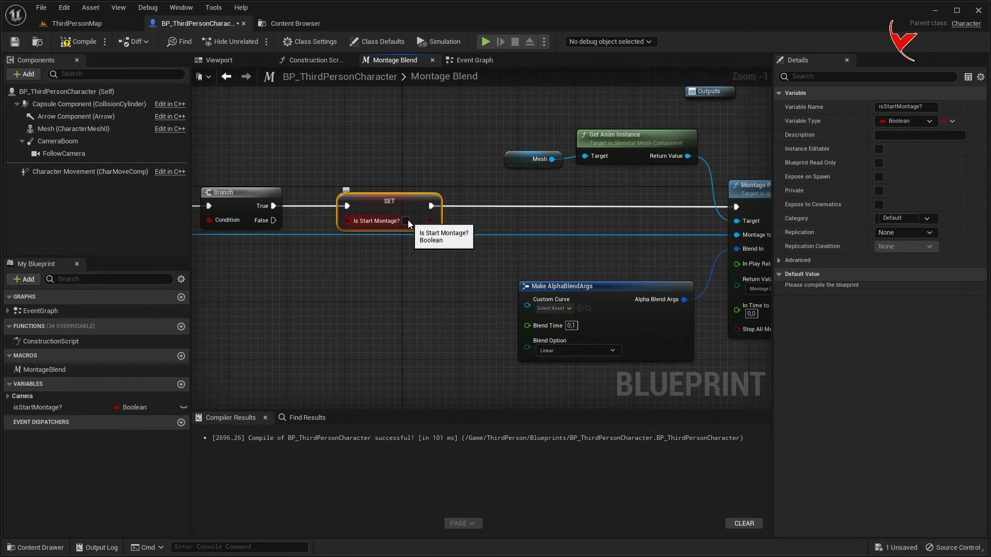
{"action": "scroll", "coordinate": [408, 221], "scroll_direction": "down", "scroll_amount": 2}
{"action": "right_click_drag", "start_coordinate": [398, 240], "coordinate": [299, 253]}
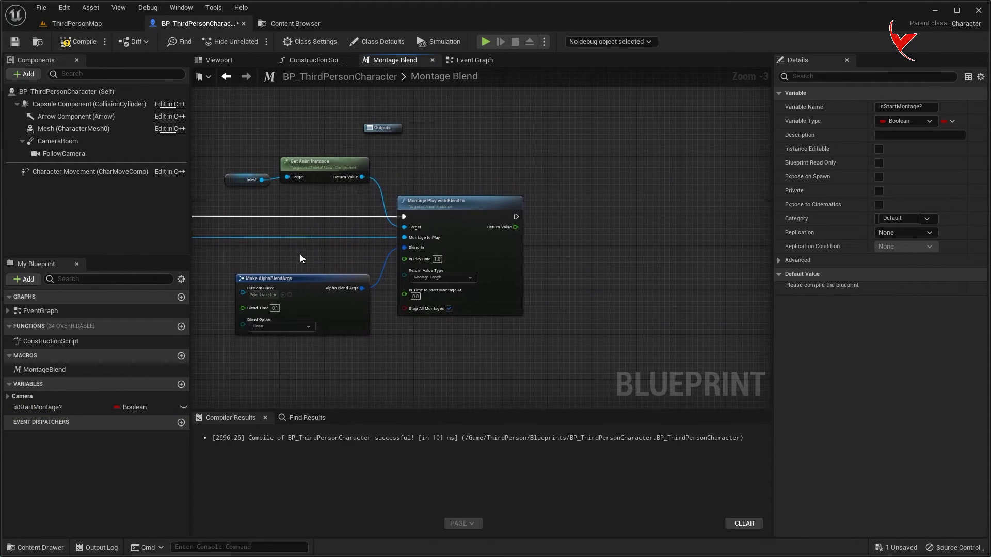
{"action": "left_click_drag", "start_coordinate": [517, 219], "coordinate": [566, 216]}
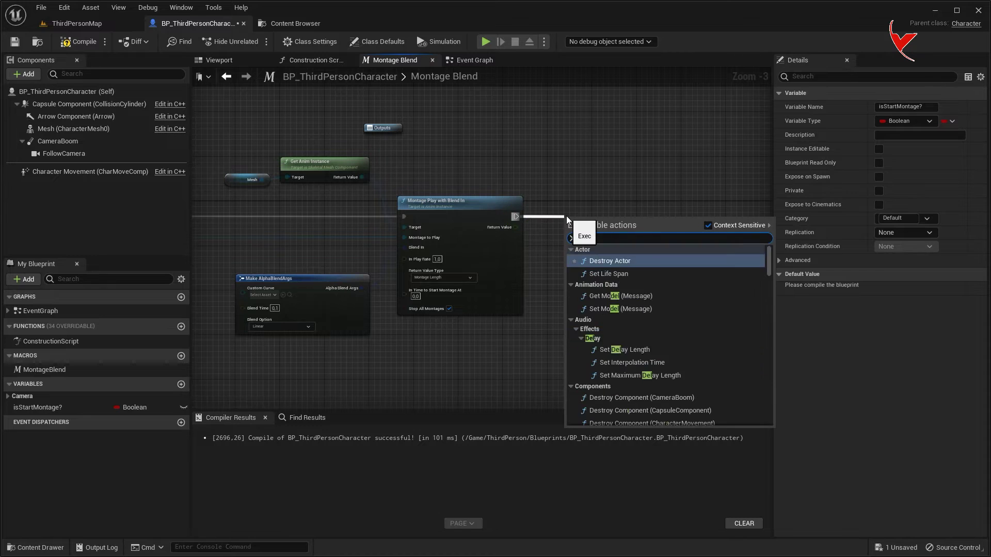
{"action": "left_click", "coordinate": [610, 346]}
{"action": "scroll", "coordinate": [542, 231], "scroll_direction": "up", "scroll_amount": 2}
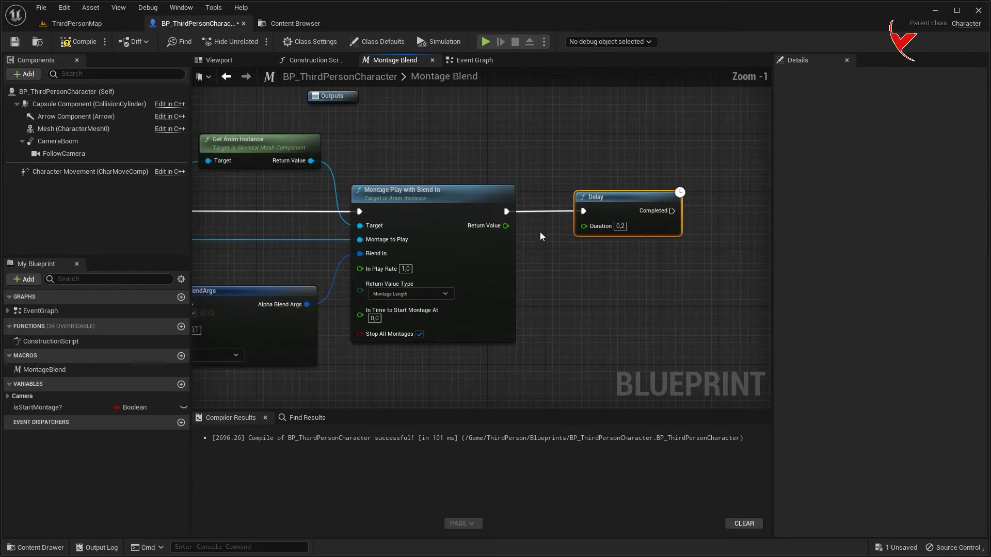
{"action": "left_click_drag", "start_coordinate": [506, 225], "coordinate": [582, 230]}
{"action": "left_click", "coordinate": [411, 294]}
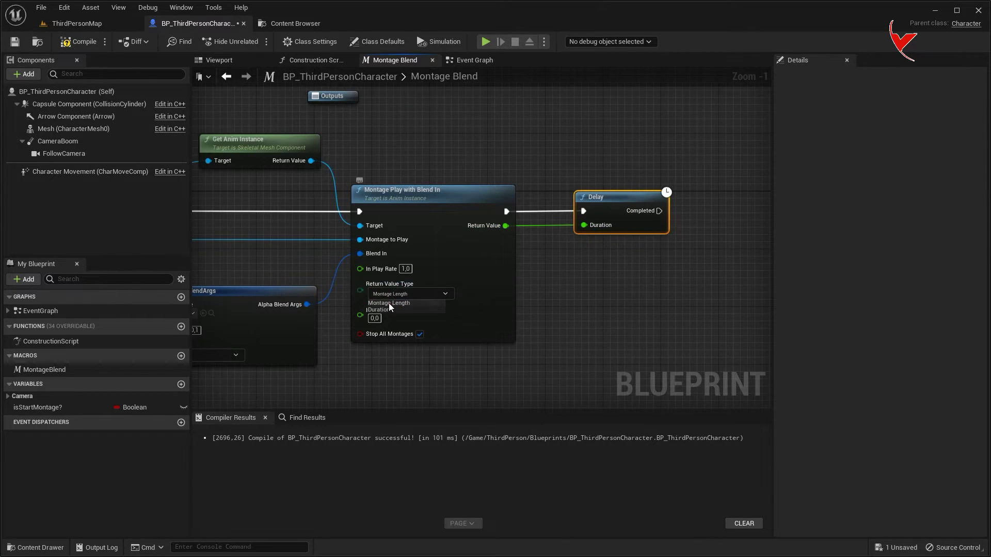
{"action": "left_click", "coordinate": [395, 309]}
Step: Place a SET isStartMontage? after the Delay completes and start a test play
{"action": "right_click_drag", "start_coordinate": [619, 258], "coordinate": [517, 258]}
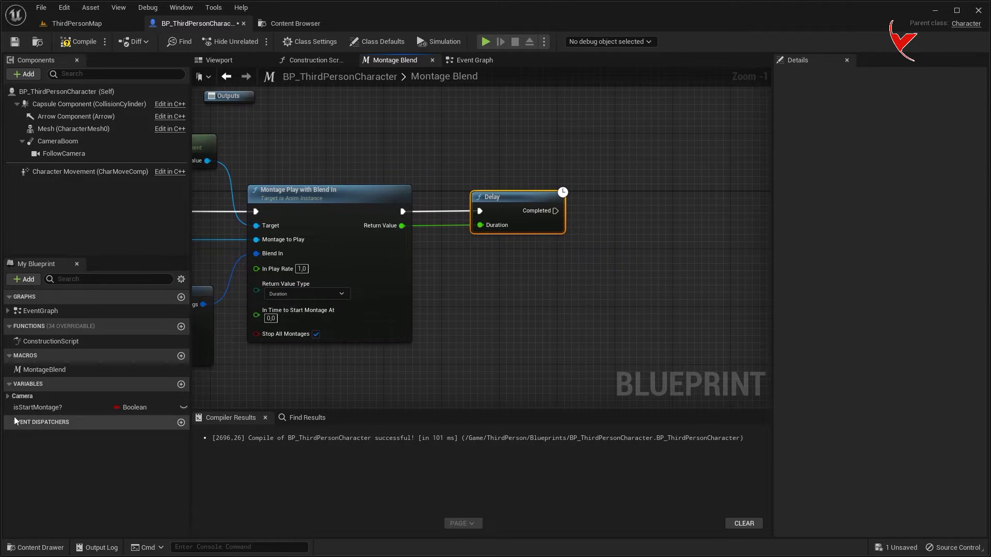
{"action": "left_click_drag", "start_coordinate": [37, 407], "coordinate": [627, 213], "text": "alt"}
{"action": "right_click_drag", "start_coordinate": [668, 261], "coordinate": [610, 264]}
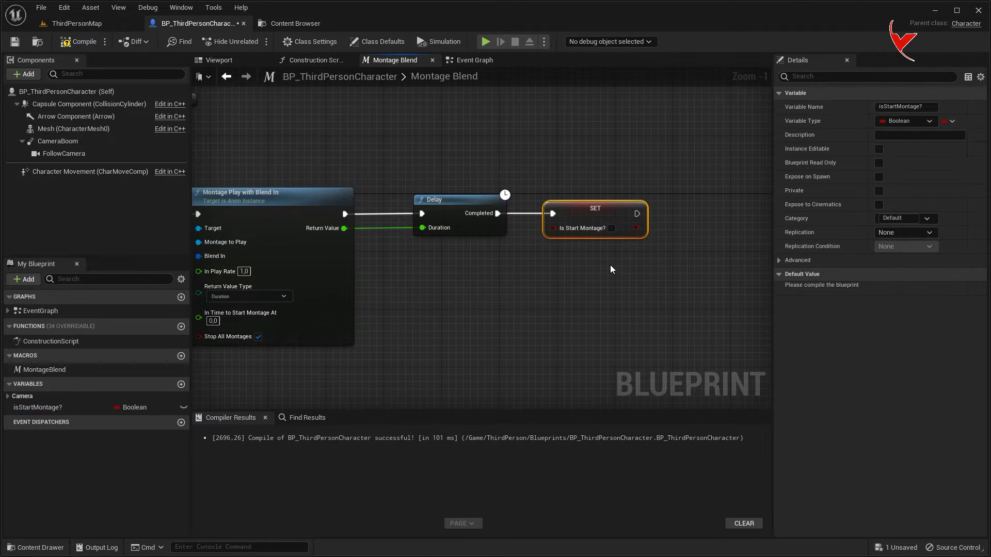
{"action": "left_click", "coordinate": [105, 25]}
{"action": "left_click", "coordinate": [250, 41]}
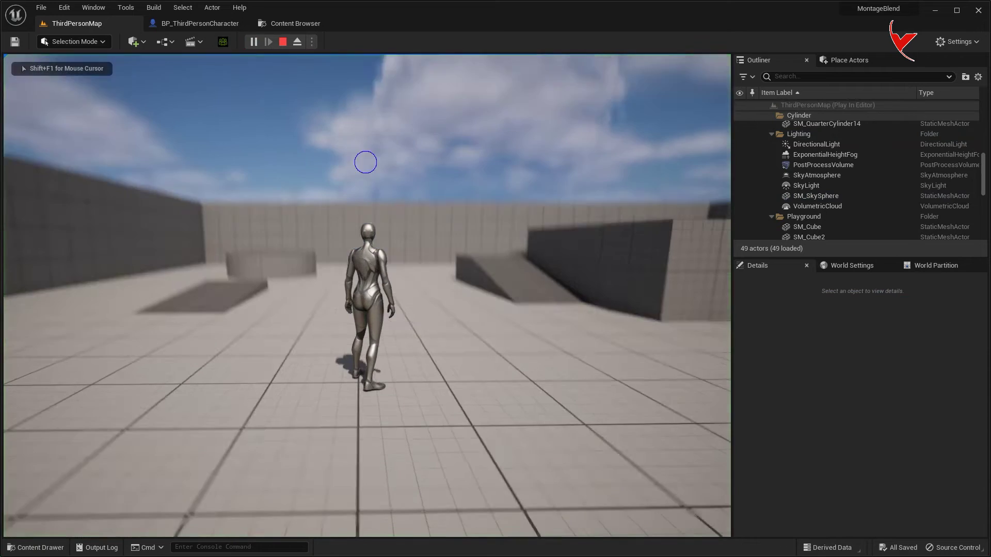
Step: Test two E attacks in play mode, then stop and return to the character blueprint
{"action": "key", "text": "e"}
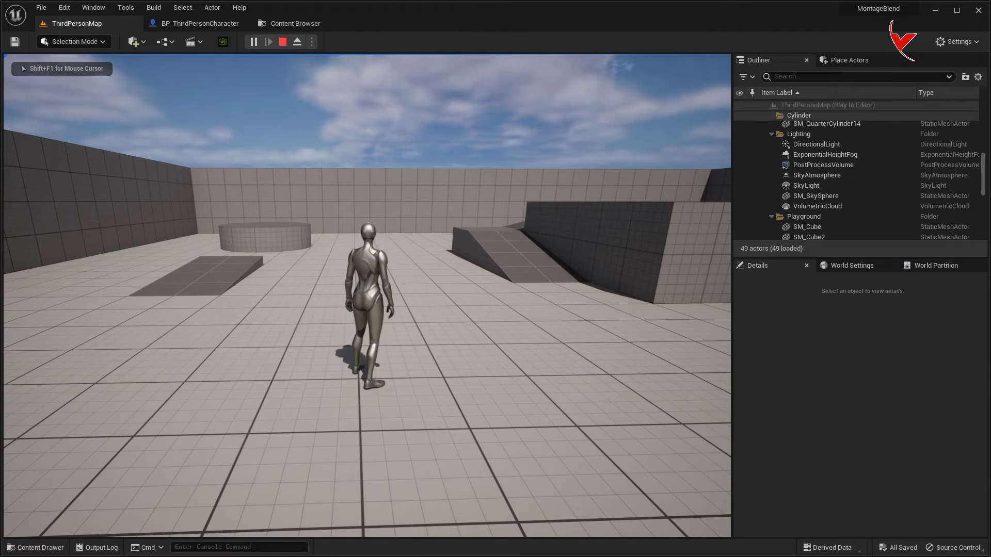
{"action": "key", "text": "e"}
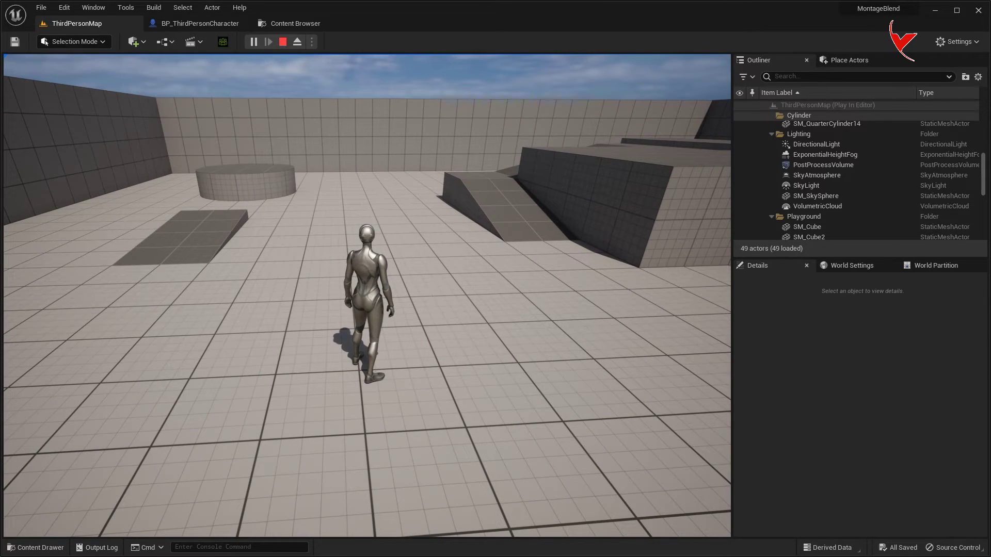
{"action": "key", "text": "Escape"}
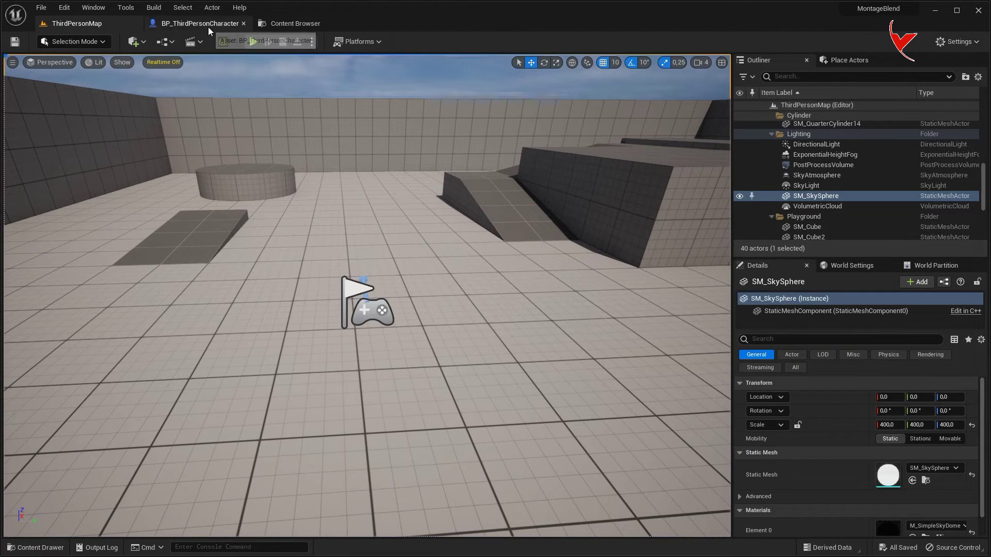
{"action": "left_click", "coordinate": [200, 23]}
Step: Add an Integer input named isLockUntilCompletes? to the Montage Blend macro
{"action": "scroll", "coordinate": [258, 206], "scroll_direction": "up", "scroll_amount": 3}
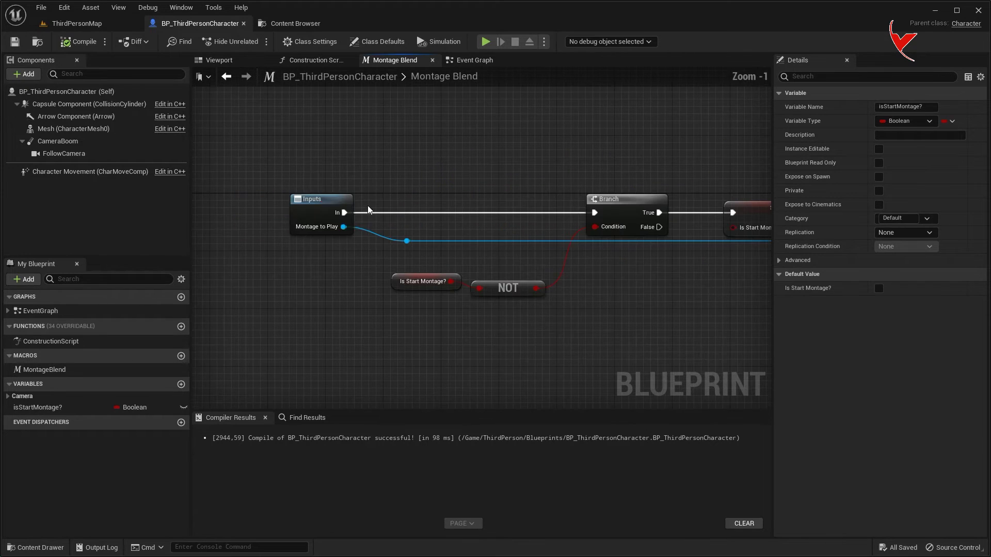
{"action": "left_click", "coordinate": [329, 205]}
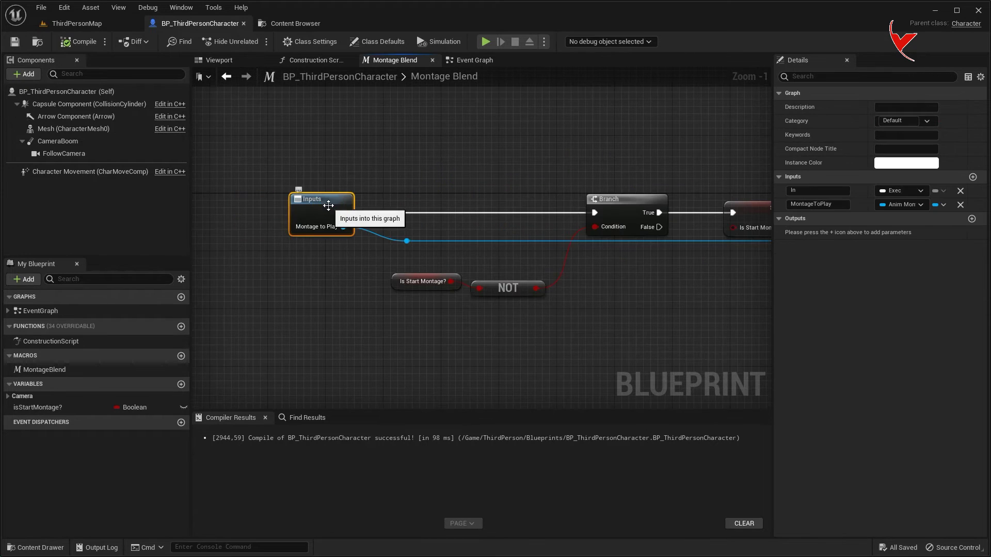
{"action": "left_click", "coordinate": [973, 178]}
{"action": "type", "text": "isLockUntilCompletes?"}
{"action": "key", "text": "Return"}
{"action": "left_click", "coordinate": [904, 219]}
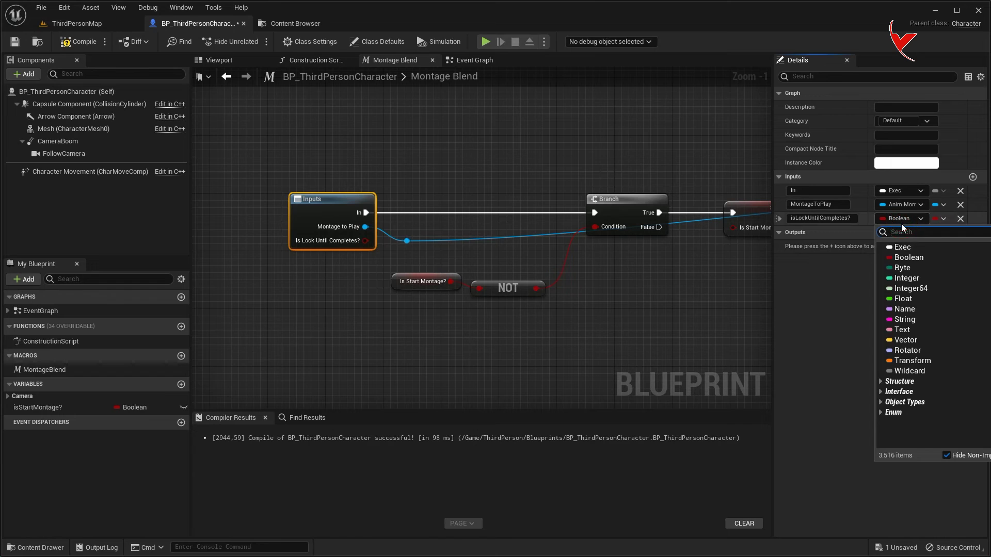
{"action": "left_click", "coordinate": [905, 273]}
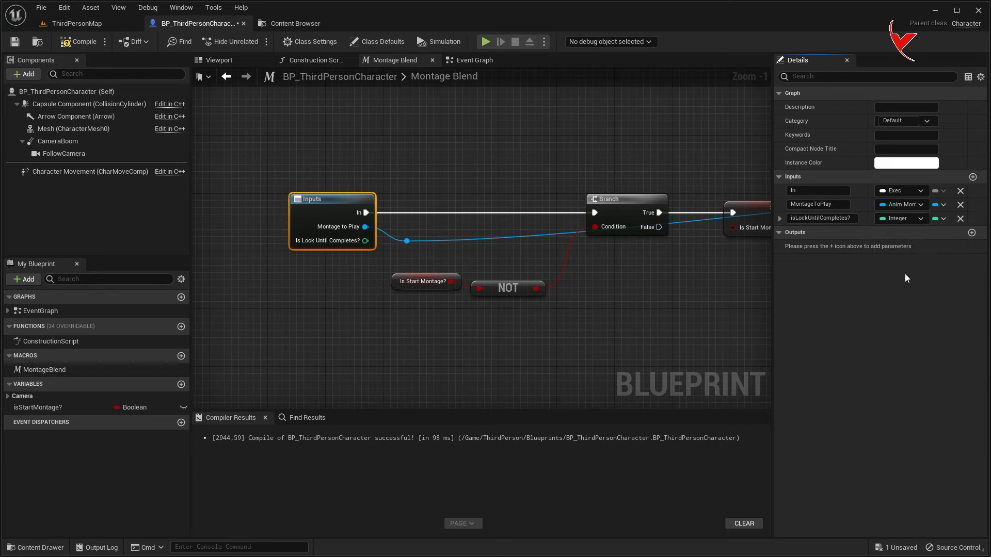
Step: Create a Boolean array variable named Is Lock Until Boolean
{"action": "left_click", "coordinate": [181, 385]}
{"action": "type", "text": "Is Lock Until Boolean"}
{"action": "key", "text": "Return"}
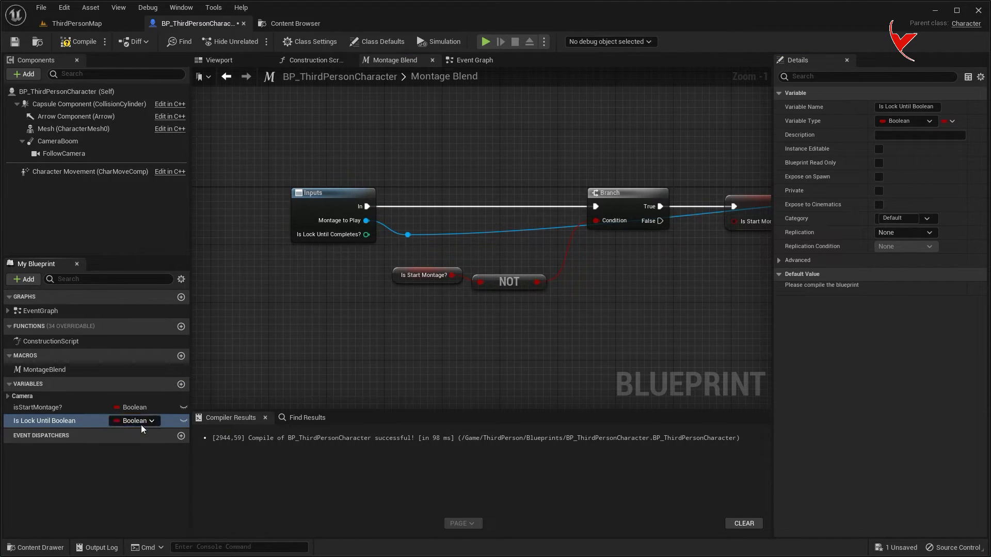
{"action": "left_click", "coordinate": [942, 148]}
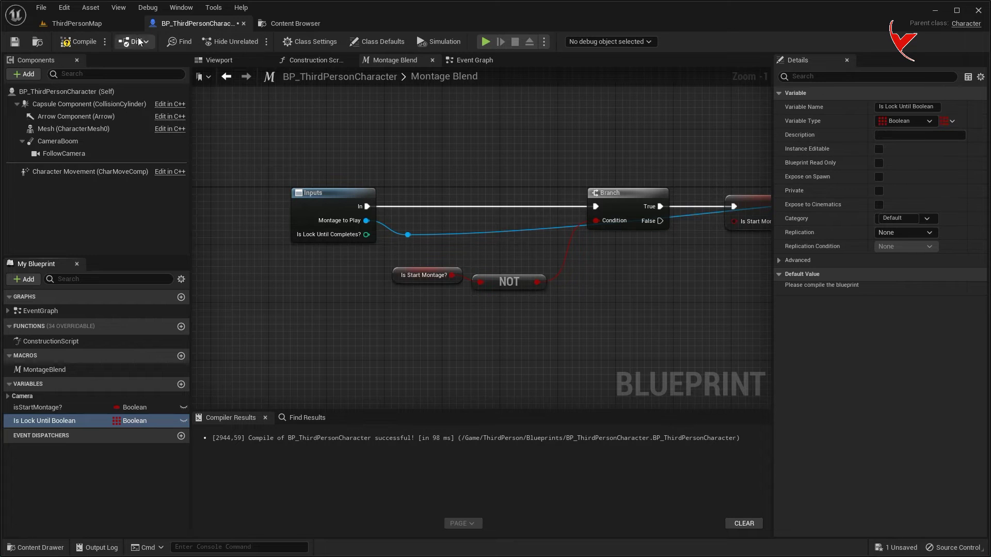
Step: Compile the blueprint from the Event Graph and shift the macro's Inputs node left
{"action": "left_click", "coordinate": [467, 65]}
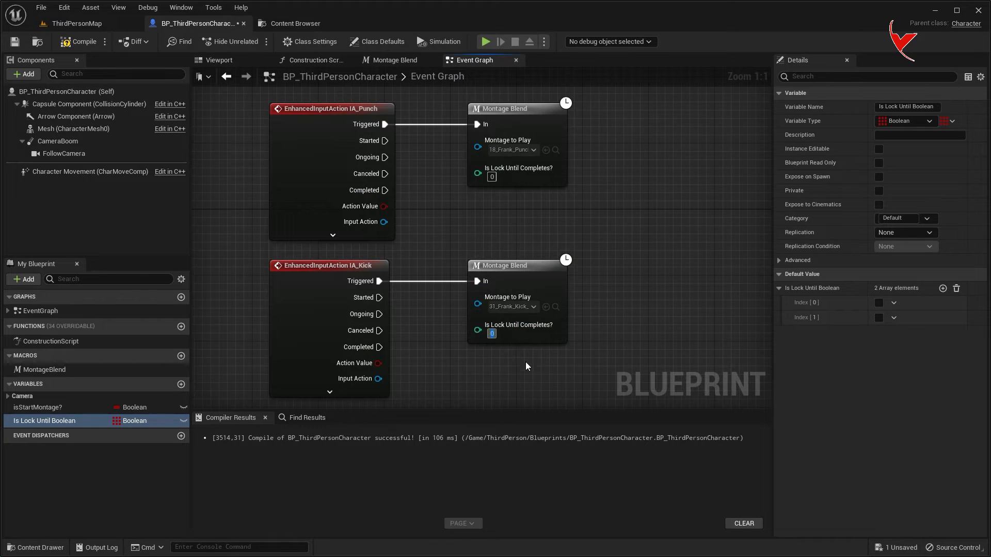
{"action": "left_click", "coordinate": [81, 41]}
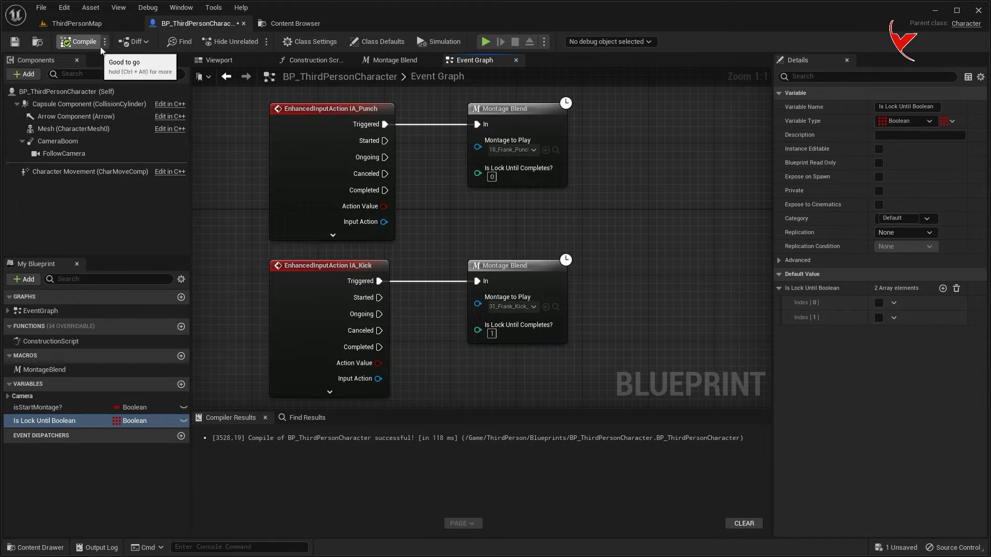
{"action": "left_click", "coordinate": [395, 61]}
{"action": "right_click_drag", "start_coordinate": [509, 136], "coordinate": [520, 107]}
{"action": "scroll", "coordinate": [488, 175], "scroll_direction": "down", "scroll_amount": 2}
{"action": "right_click_drag", "start_coordinate": [488, 175], "coordinate": [578, 175]}
{"action": "left_click_drag", "start_coordinate": [510, 167], "coordinate": [294, 165]}
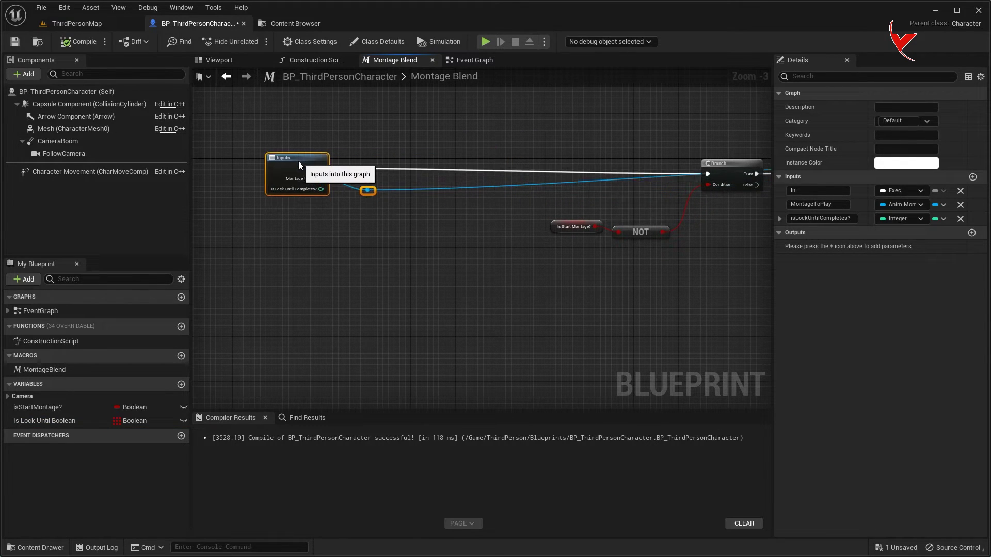
Step: Get the Is Lock Until Boolean element indexed by isLockUntilCompletes? using Get (a copy)
{"action": "left_click_drag", "start_coordinate": [315, 195], "coordinate": [416, 286]}
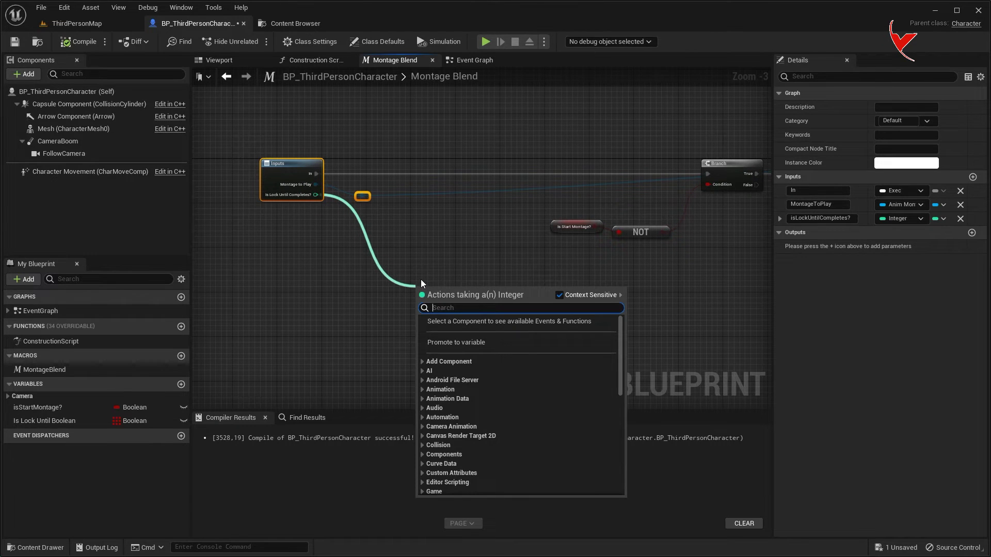
{"action": "type", "text": "get cop"}
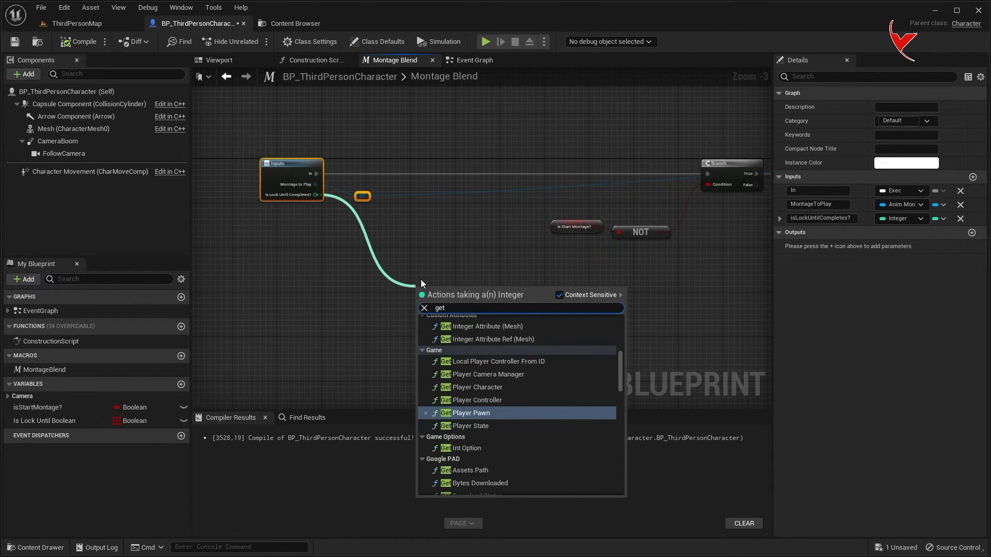
{"action": "left_click", "coordinate": [464, 339]}
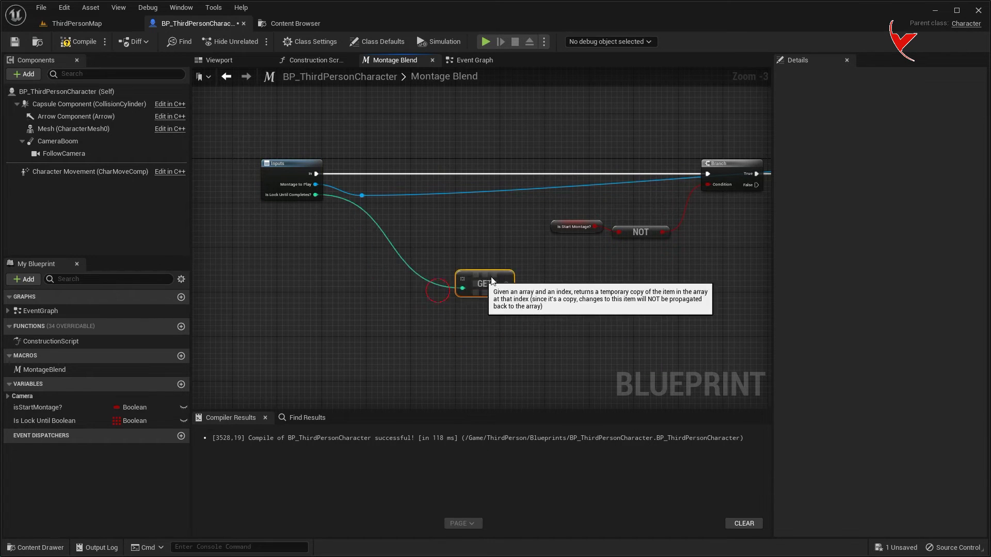
{"action": "scroll", "coordinate": [343, 339], "scroll_direction": "up", "scroll_amount": 1}
{"action": "mouse_move", "coordinate": [64, 420]}
{"action": "left_mouse_down"}
{"action": "mouse_move", "coordinate": [392, 259]}
{"action": "mouse_move", "coordinate": [498, 261]}
{"action": "left_mouse_up"}
{"action": "left_click", "coordinate": [413, 272]}
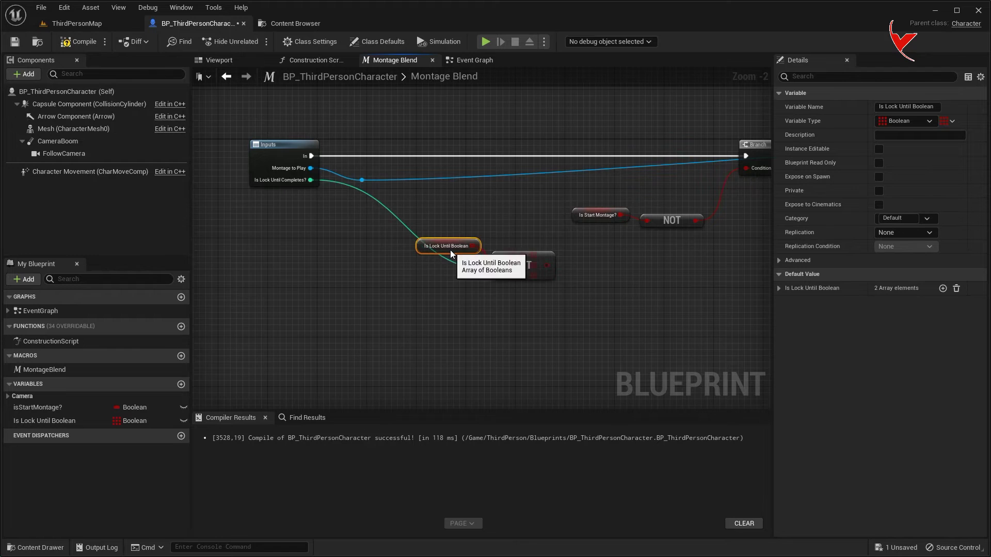
{"action": "right_click_drag", "start_coordinate": [450, 250], "coordinate": [401, 268]}
Step: Invert the array element with a NOT Boolean placed under the first NOT
{"action": "left_click_drag", "start_coordinate": [497, 284], "coordinate": [546, 284]}
{"action": "type", "text": "not"}
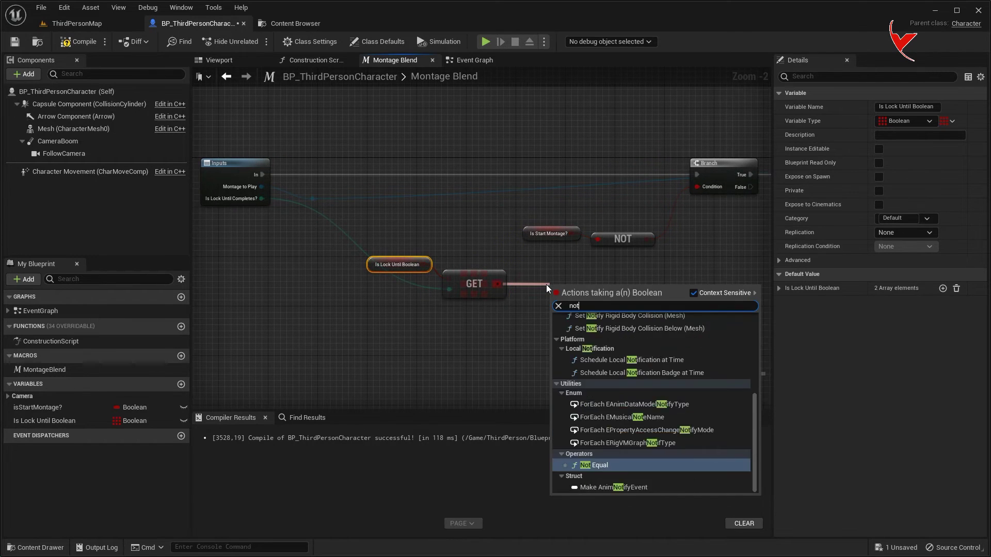
{"action": "type", "text": " bo"}
{"action": "left_click", "coordinate": [609, 337]}
{"action": "mouse_move", "coordinate": [421, 240]}
{"action": "left_mouse_down"}
{"action": "mouse_move", "coordinate": [573, 291]}
{"action": "mouse_move", "coordinate": [636, 290]}
{"action": "left_mouse_up"}
{"action": "scroll", "coordinate": [636, 290], "scroll_direction": "up", "scroll_amount": 1}
{"action": "right_click_drag", "start_coordinate": [637, 291], "coordinate": [470, 306]}
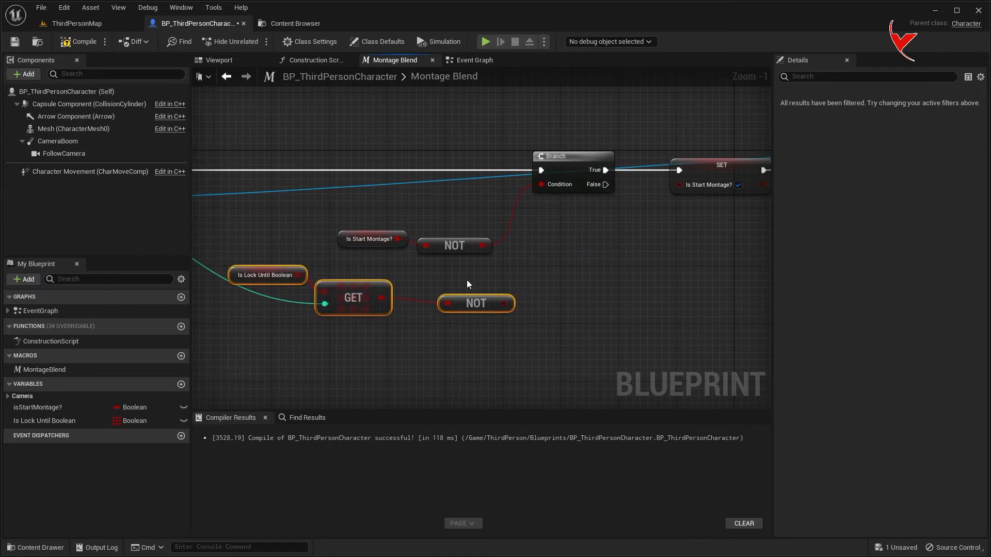
{"action": "left_click_drag", "start_coordinate": [471, 304], "coordinate": [449, 304]}
Step: Combine both NOT results with an AND Boolean and move the condition nodes left
{"action": "left_click_drag", "start_coordinate": [484, 241], "coordinate": [510, 269]}
{"action": "type", "text": "and"}
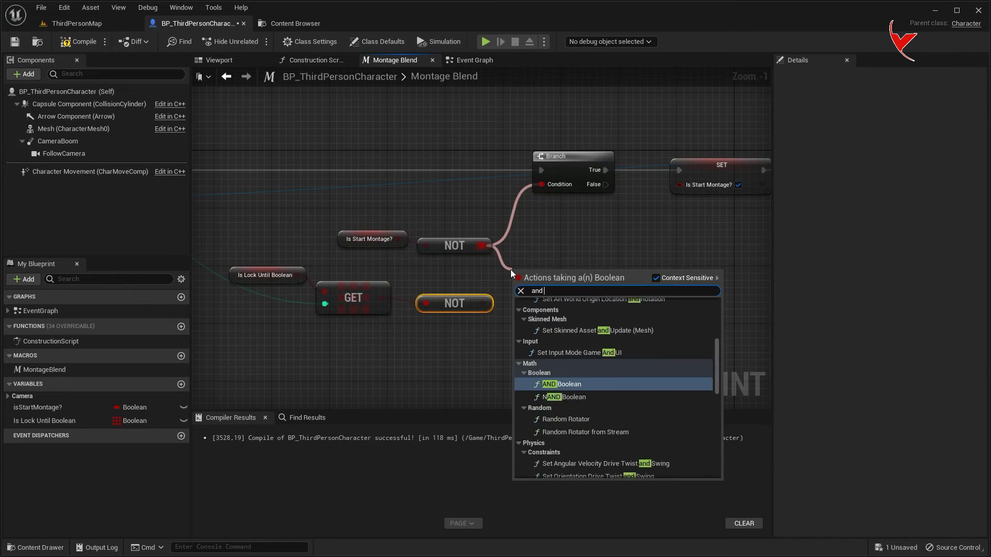
{"action": "type", "text": " bo"}
{"action": "left_click", "coordinate": [541, 320]}
{"action": "left_click_drag", "start_coordinate": [483, 303], "coordinate": [520, 288]}
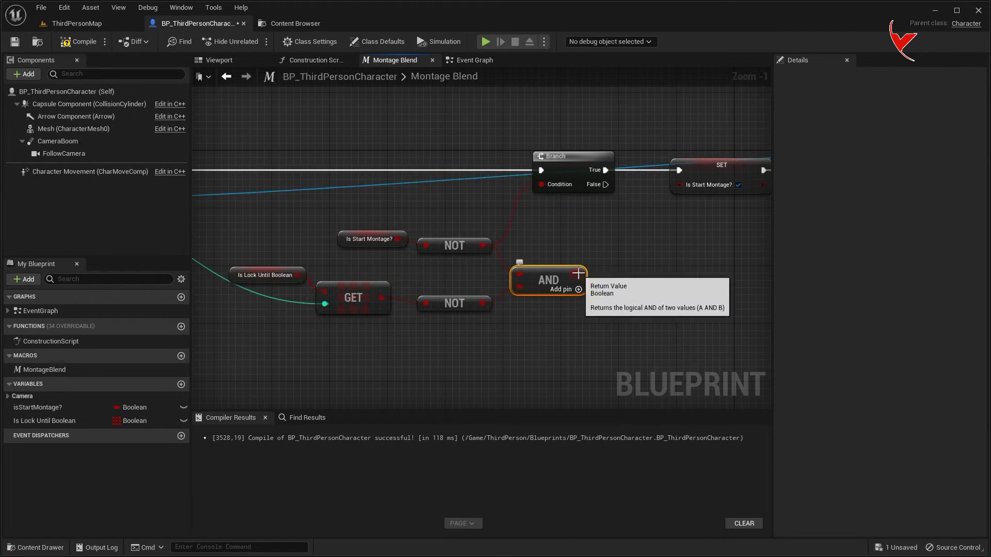
{"action": "scroll", "coordinate": [604, 247], "scroll_direction": "down", "scroll_amount": 3}
{"action": "right_click_drag", "start_coordinate": [604, 243], "coordinate": [527, 247]}
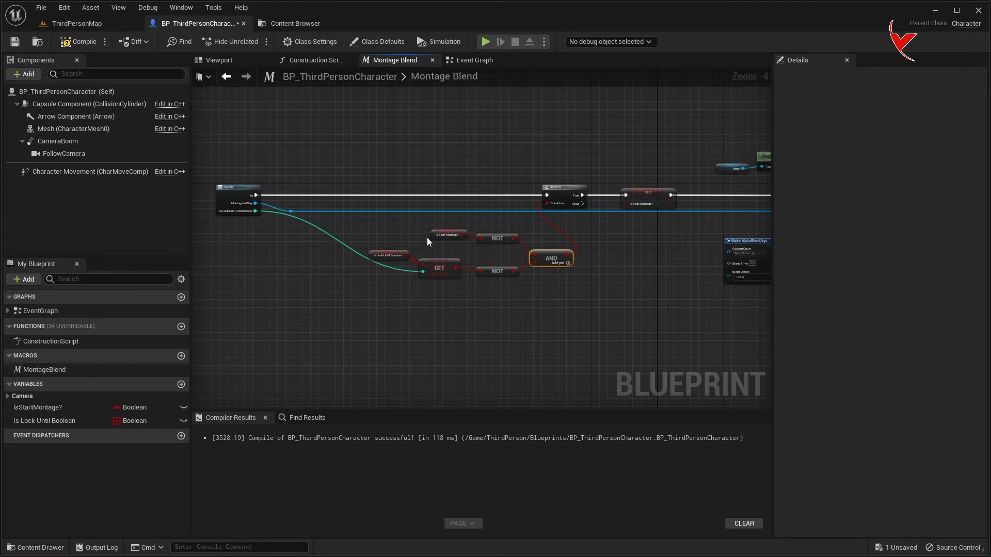
{"action": "left_click_drag", "start_coordinate": [546, 290], "coordinate": [547, 290]}
{"action": "left_click_drag", "start_coordinate": [550, 260], "coordinate": [510, 262]}
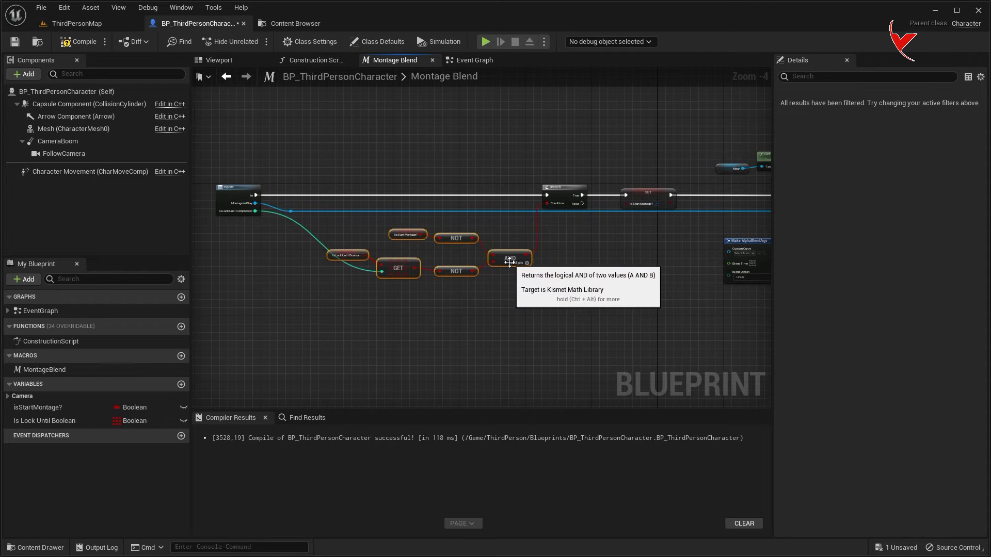
Step: Add a reroute knot and a Greater (A > B) comparison fed from it
{"action": "double_click", "coordinate": [314, 240]}
{"action": "left_click_drag", "start_coordinate": [314, 240], "coordinate": [311, 316]}
{"action": "right_click_drag", "start_coordinate": [398, 307], "coordinate": [338, 289]}
{"action": "scroll", "coordinate": [339, 289], "scroll_direction": "down", "scroll_amount": 2}
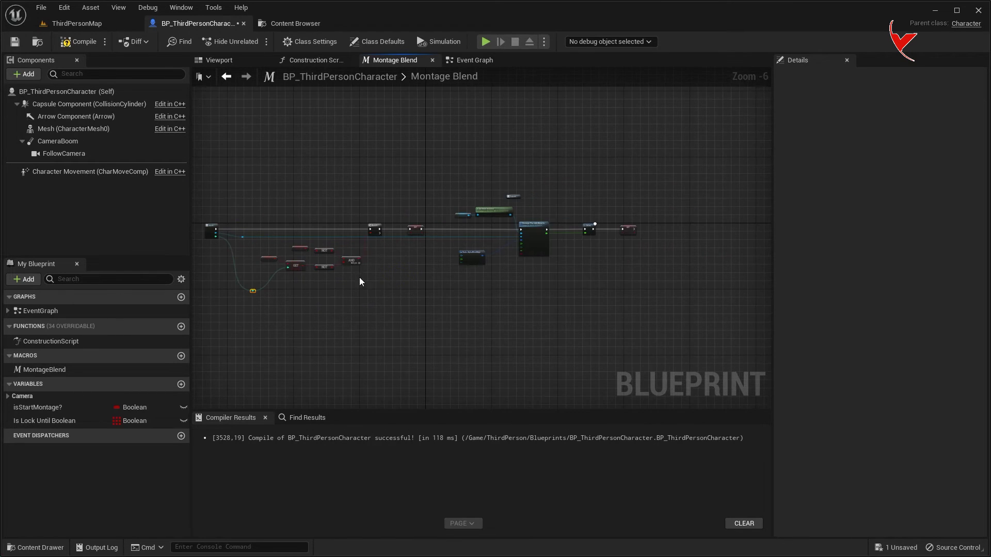
{"action": "scroll", "coordinate": [270, 292], "scroll_direction": "up", "scroll_amount": 2}
{"action": "mouse_move", "coordinate": [226, 289]}
{"action": "left_mouse_down"}
{"action": "mouse_move", "coordinate": [744, 287]}
{"action": "mouse_move", "coordinate": [513, 292]}
{"action": "left_mouse_up"}
{"action": "type", "text": ">"}
{"action": "key", "text": "Return"}
Step: Move the Delay and SET nodes right to make room after Montage Play
{"action": "mouse_move", "coordinate": [497, 147]}
{"action": "left_mouse_down"}
{"action": "mouse_move", "coordinate": [606, 183]}
{"action": "mouse_move", "coordinate": [735, 166]}
{"action": "left_mouse_up"}
{"action": "scroll", "coordinate": [518, 177], "scroll_direction": "up", "scroll_amount": 1}
{"action": "left_click_drag", "start_coordinate": [403, 161], "coordinate": [534, 162]}
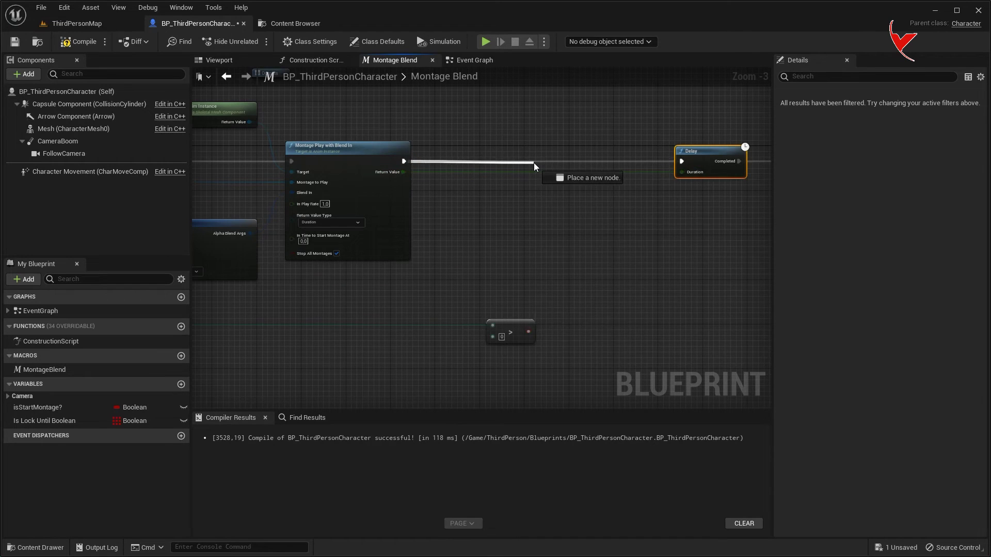
Step: Add a Branch after Montage Play conditioned on the Greater check, add reroutes, and save
{"action": "type", "text": "vbra"}
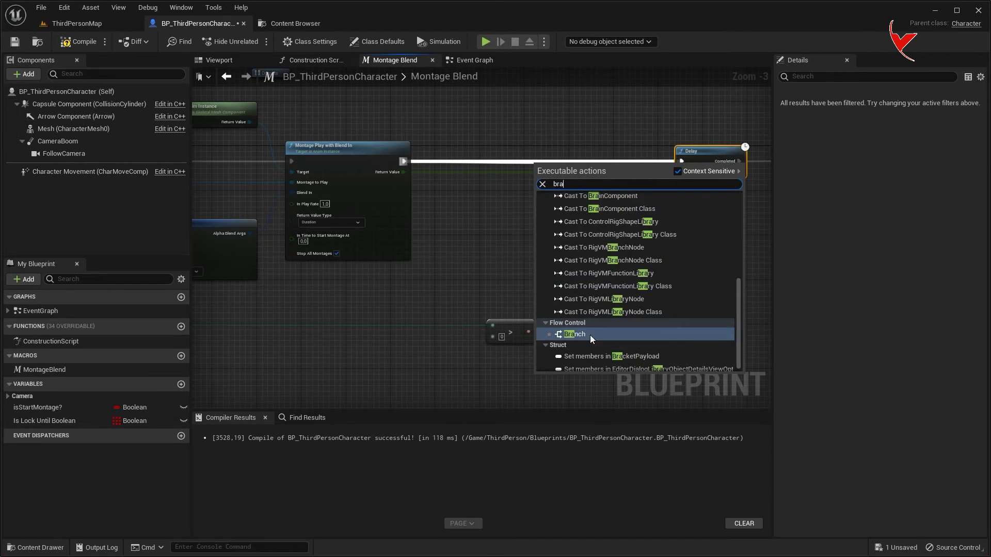
{"action": "left_click", "coordinate": [589, 336]}
{"action": "left_click_drag", "start_coordinate": [528, 331], "coordinate": [547, 172]}
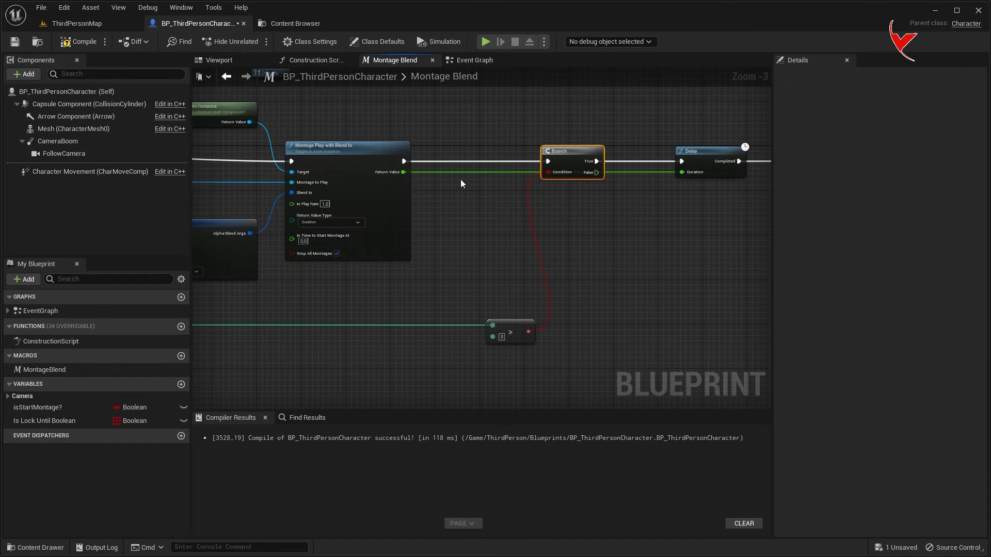
{"action": "double_click", "coordinate": [436, 172]}
{"action": "left_click_drag", "start_coordinate": [434, 173], "coordinate": [441, 209]}
{"action": "double_click", "coordinate": [632, 173]}
{"action": "key", "text": "ctrl+s"}
Step: Move the Delay and SET nodes further right to make room after Branch True
{"action": "right_click_drag", "start_coordinate": [639, 205], "coordinate": [447, 219]}
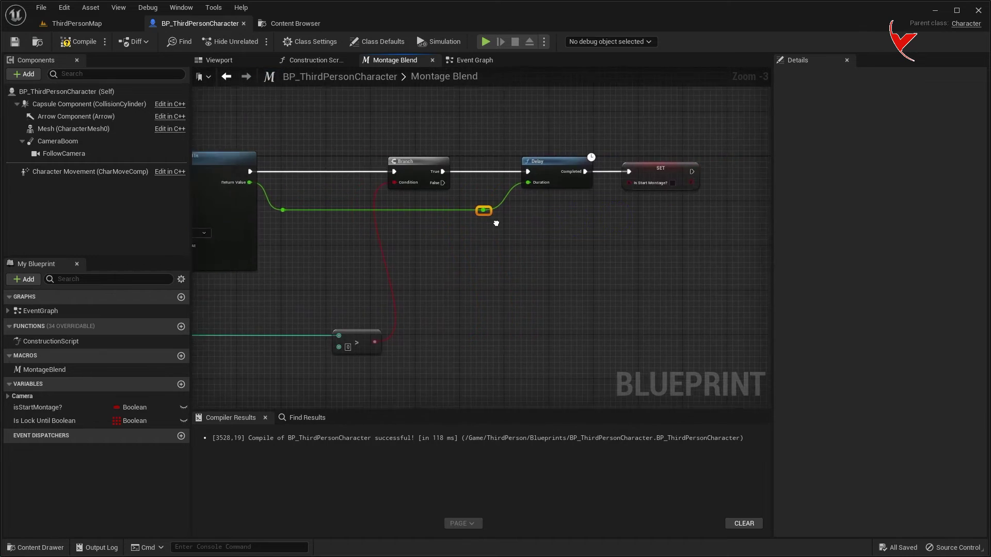
{"action": "left_click", "coordinate": [504, 165], "text": "ctrl"}
{"action": "left_click_drag", "start_coordinate": [504, 164], "coordinate": [640, 165]}
{"action": "left_click_drag", "start_coordinate": [406, 175], "coordinate": [471, 177]}
Step: Add a Set Array Elem node and feed Is Lock Until Boolean into its Target Array
{"action": "type", "text": "set array"}
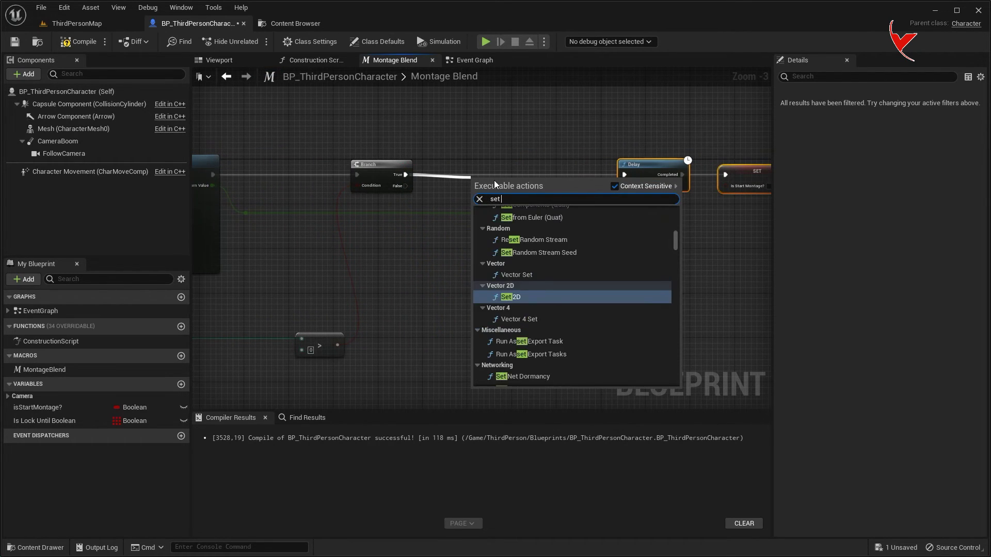
{"action": "left_click", "coordinate": [531, 324]}
{"action": "mouse_move", "coordinate": [300, 321]}
{"action": "right_mouse_down"}
{"action": "mouse_move", "coordinate": [444, 333]}
{"action": "mouse_move", "coordinate": [360, 279]}
{"action": "right_mouse_up"}
{"action": "scroll", "coordinate": [445, 333], "scroll_direction": "down", "scroll_amount": 2}
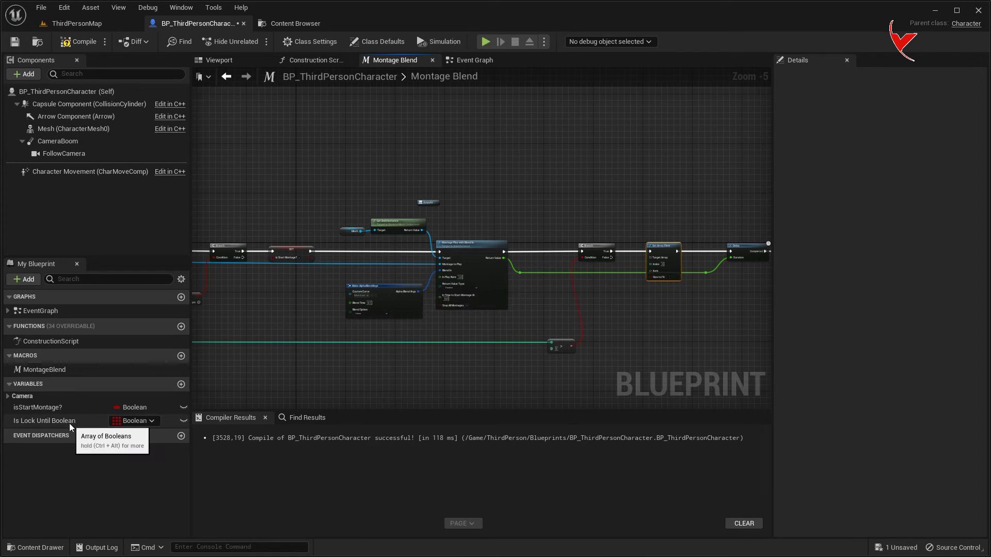
{"action": "left_click_drag", "start_coordinate": [69, 423], "coordinate": [398, 342]}
{"action": "left_click_drag", "start_coordinate": [564, 223], "coordinate": [643, 287]}
{"action": "left_click", "coordinate": [588, 238]}
{"action": "scroll", "coordinate": [510, 233], "scroll_direction": "up", "scroll_amount": 3}
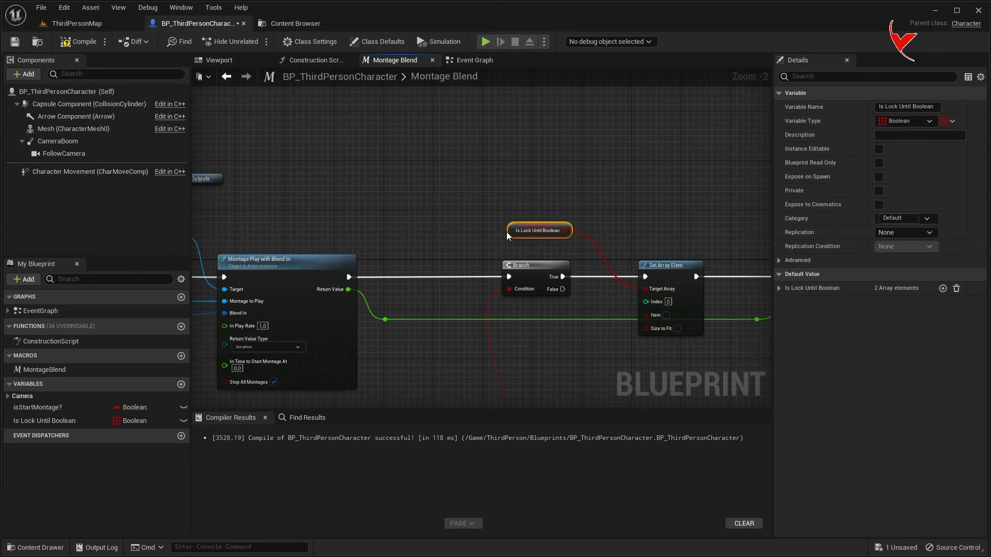
{"action": "scroll", "coordinate": [506, 231], "scroll_direction": "down", "scroll_amount": 1}
Step: Route the integer index through a reroute knot into Set Array Elem's Index and the > compare node
{"action": "right_click_drag", "start_coordinate": [507, 231], "coordinate": [619, 69]}
{"action": "double_click", "coordinate": [474, 273]}
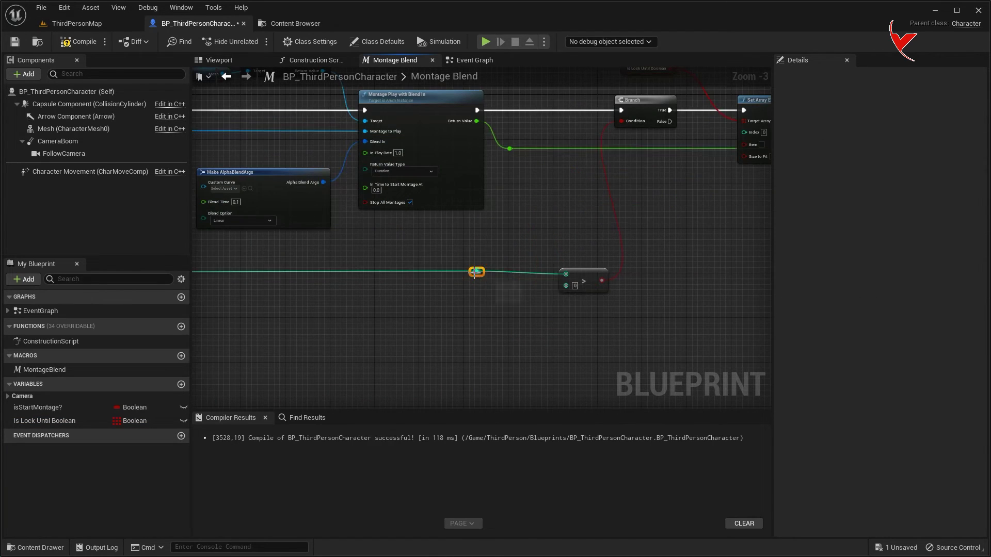
{"action": "left_click_drag", "start_coordinate": [474, 272], "coordinate": [744, 132]}
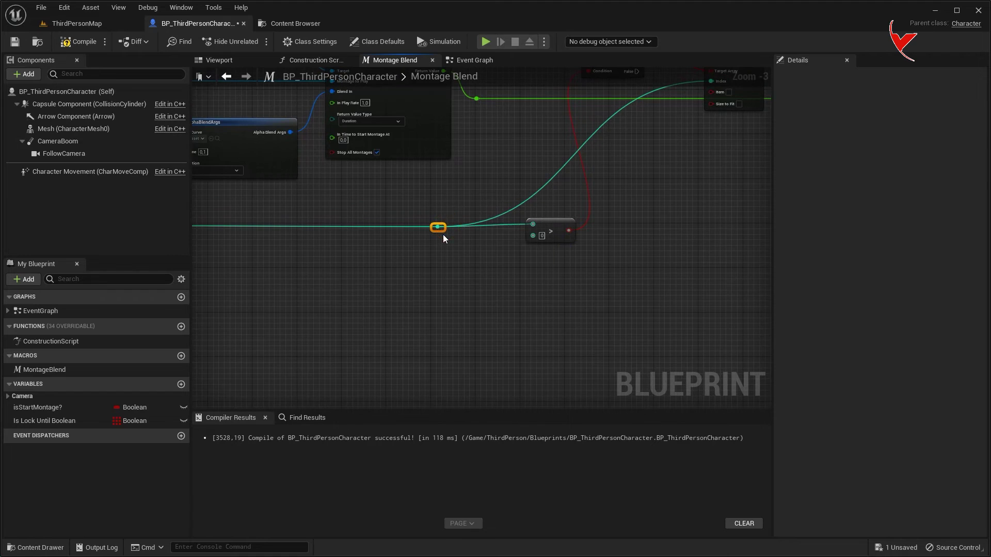
{"action": "scroll", "coordinate": [476, 277], "scroll_direction": "down", "scroll_amount": 1}
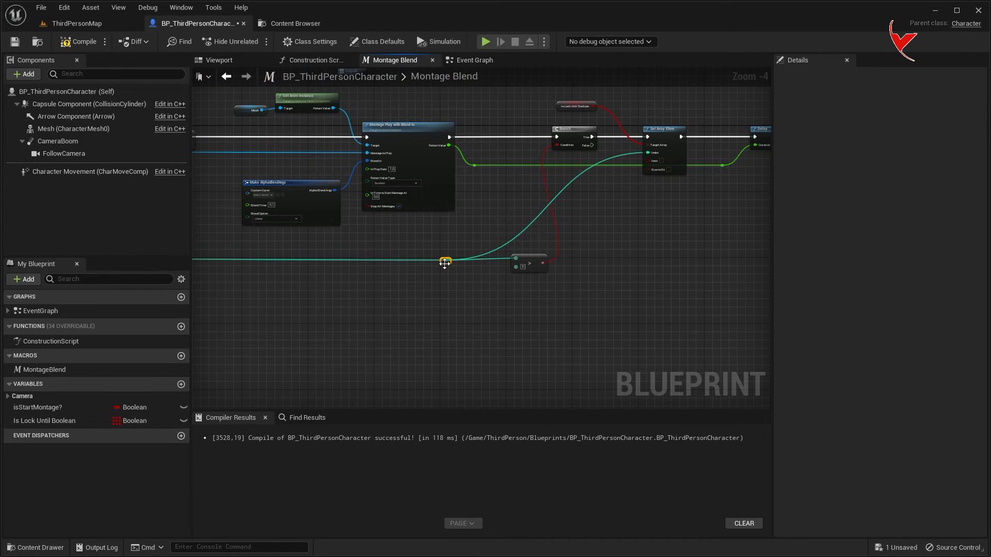
{"action": "left_click_drag", "start_coordinate": [445, 261], "coordinate": [569, 305]}
{"action": "right_click_drag", "start_coordinate": [530, 302], "coordinate": [557, 306]}
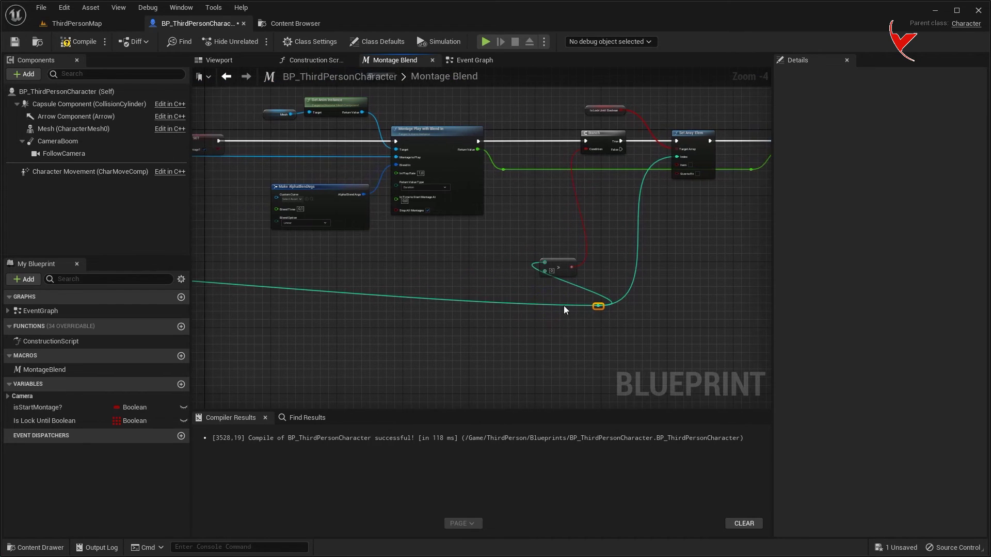
{"action": "mouse_move", "coordinate": [597, 306]}
{"action": "left_mouse_down"}
{"action": "mouse_move", "coordinate": [511, 303]}
{"action": "mouse_move", "coordinate": [545, 271]}
{"action": "left_mouse_up"}
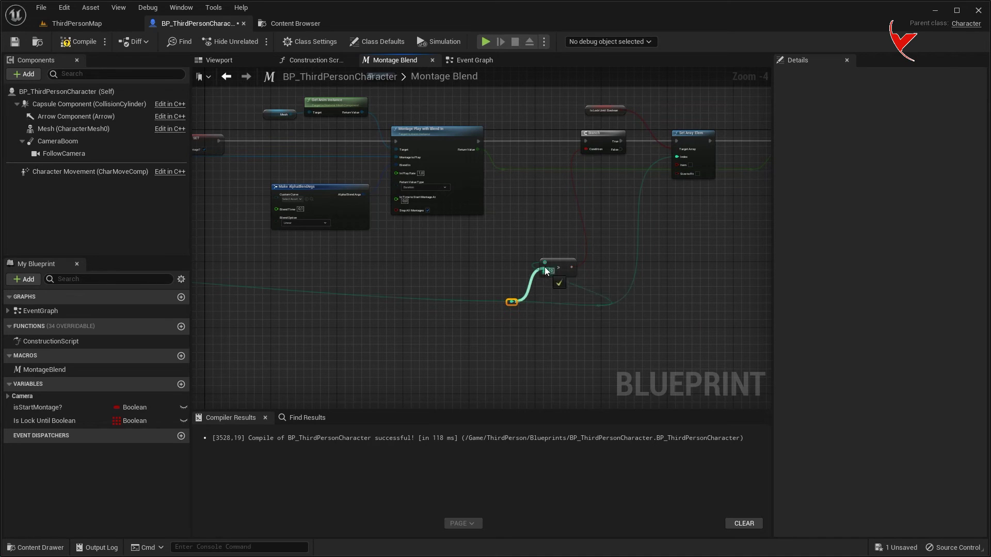
{"action": "left_click_drag", "start_coordinate": [507, 304], "coordinate": [507, 312]}
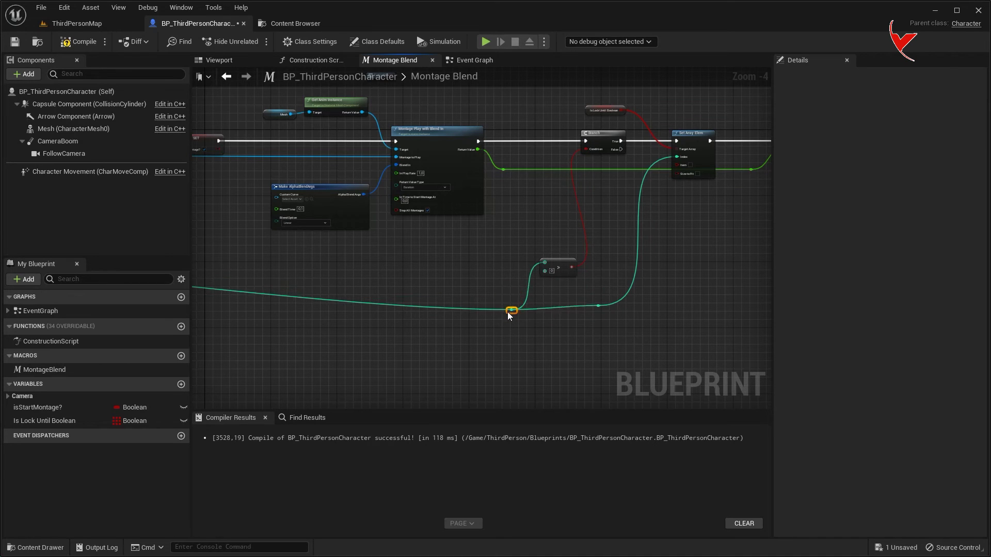
Step: Move SET Is Start Montage right and paste a copy of Set Array Elem after the Delay
{"action": "scroll", "coordinate": [472, 309], "scroll_direction": "down", "scroll_amount": 3}
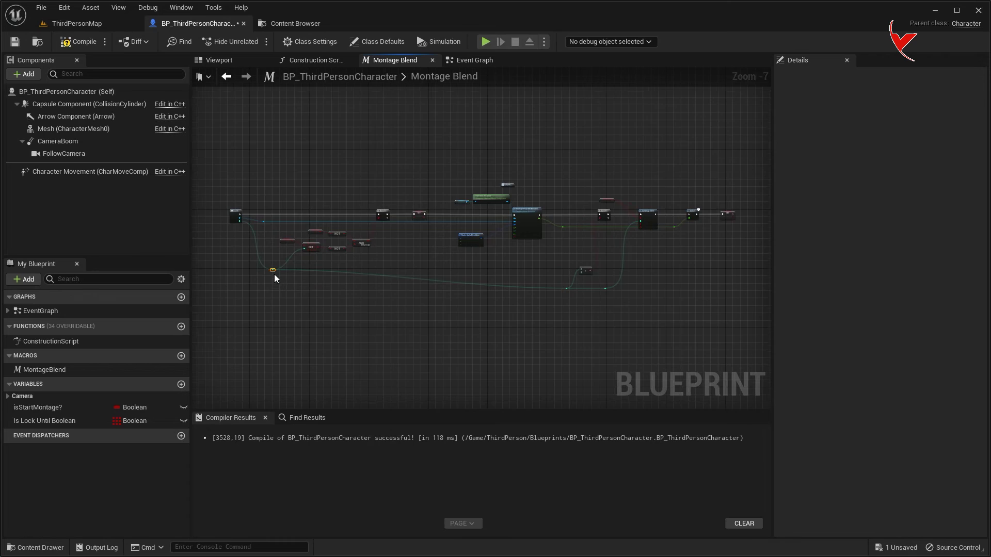
{"action": "scroll", "coordinate": [274, 275], "scroll_direction": "up", "scroll_amount": 2}
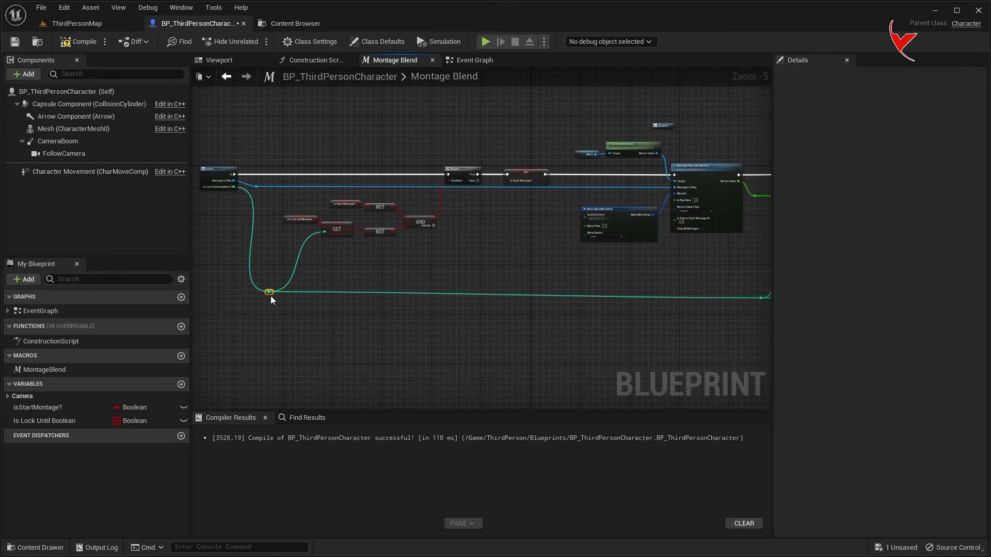
{"action": "right_click_drag", "start_coordinate": [271, 298], "coordinate": [445, 274]}
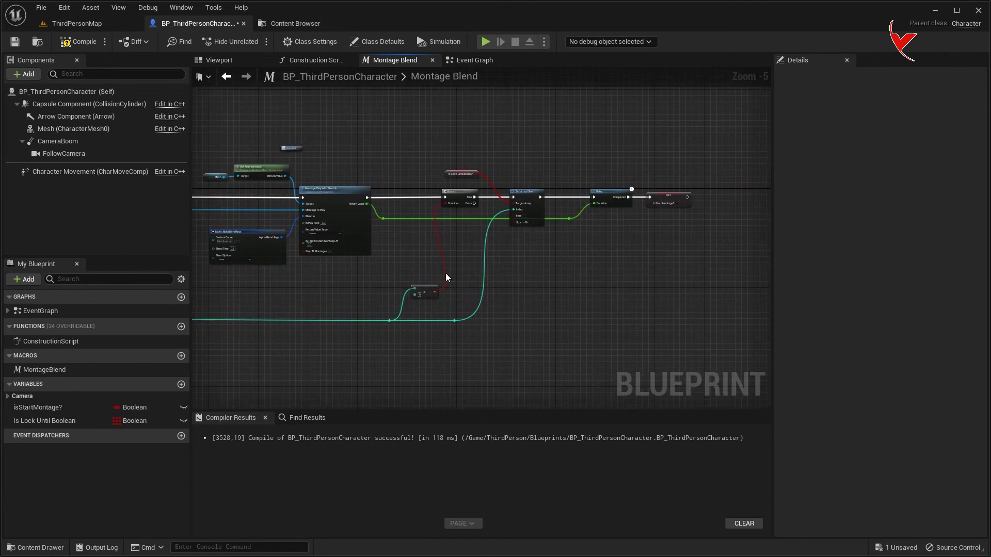
{"action": "scroll", "coordinate": [533, 259], "scroll_direction": "up", "scroll_amount": 3}
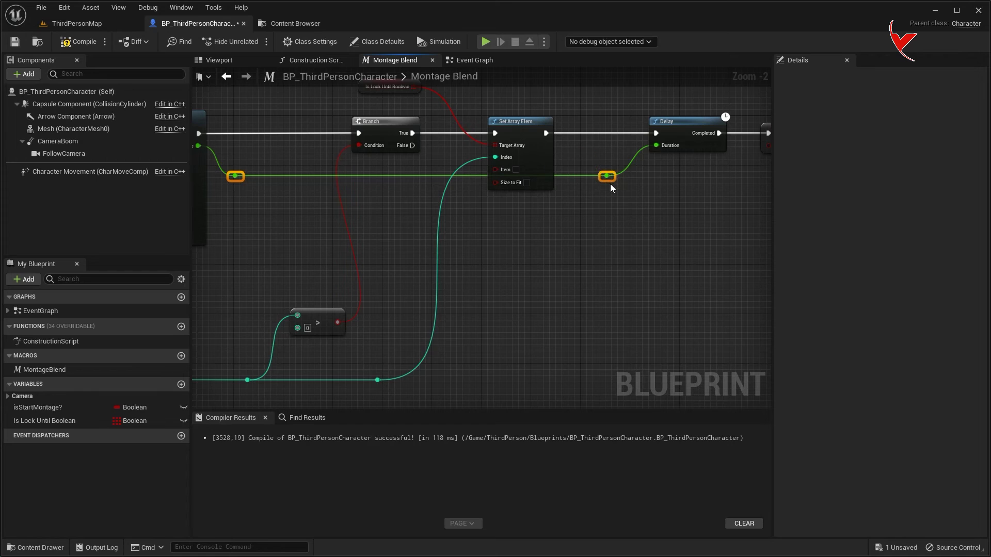
{"action": "right_click_drag", "start_coordinate": [616, 240], "coordinate": [413, 303]}
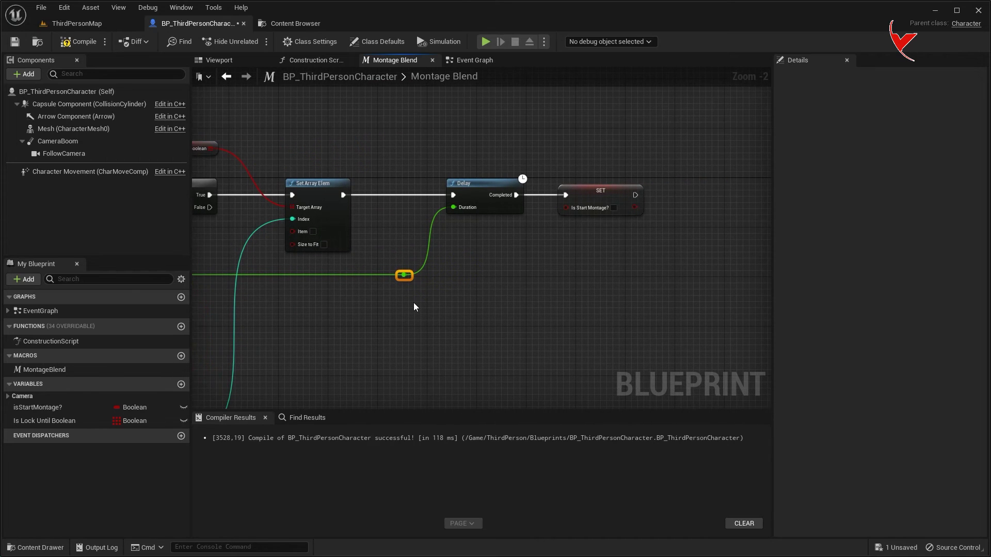
{"action": "left_click_drag", "start_coordinate": [616, 181], "coordinate": [752, 182]}
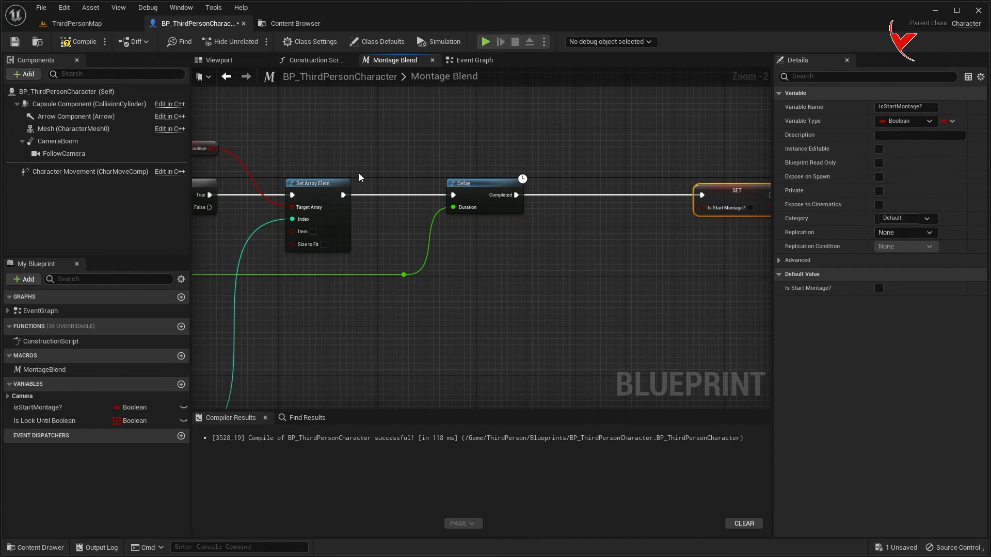
{"action": "key", "text": "ctrl+c"}
{"action": "key", "text": "ctrl+v"}
{"action": "left_click_drag", "start_coordinate": [627, 195], "coordinate": [701, 195]}
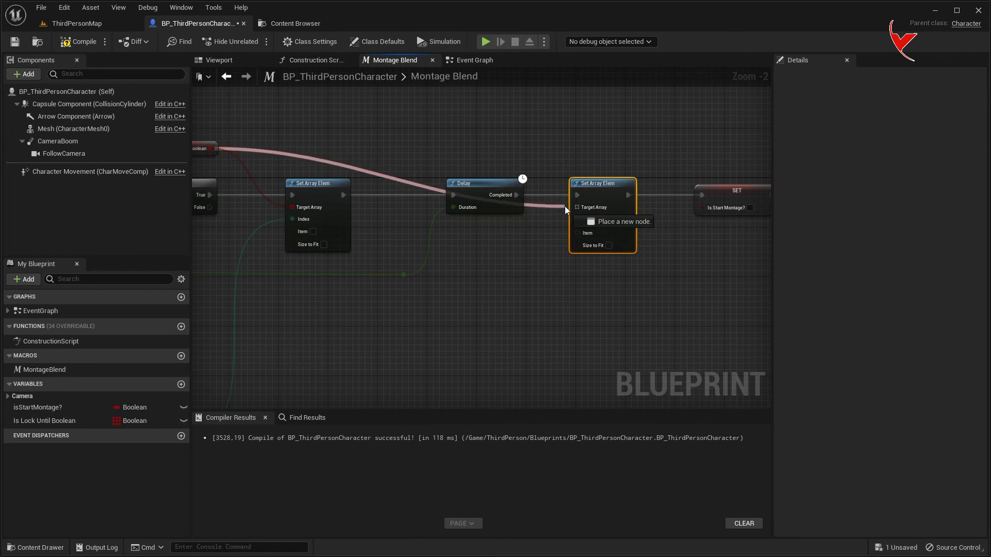
Step: Wire Is Lock Until Boolean and the index into the copied Set Array Elem, and tick the first Item true
{"action": "mouse_move", "coordinate": [214, 149]}
{"action": "left_mouse_down"}
{"action": "mouse_move", "coordinate": [577, 207]}
{"action": "mouse_move", "coordinate": [540, 159]}
{"action": "left_mouse_up"}
{"action": "double_click", "coordinate": [535, 204]}
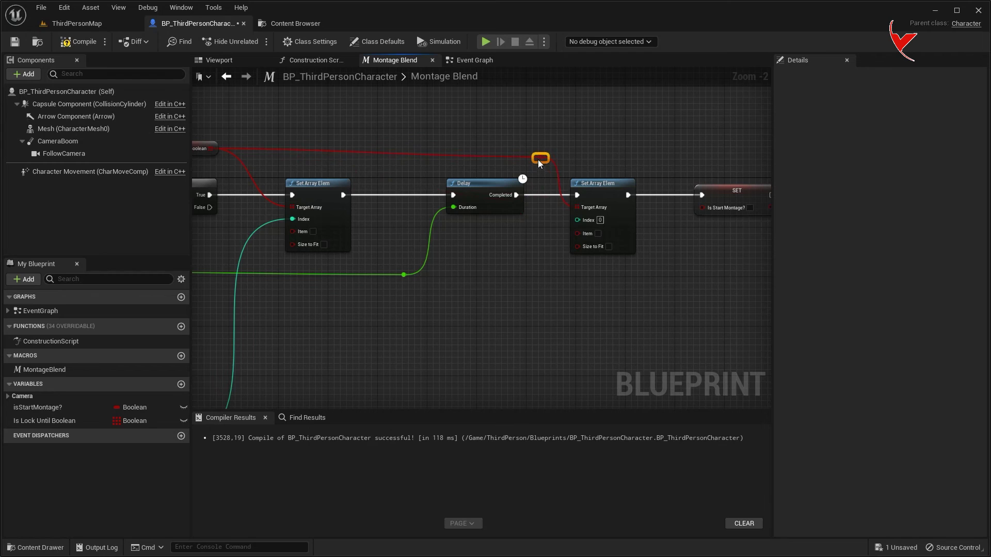
{"action": "right_click_drag", "start_coordinate": [536, 155], "coordinate": [614, 129]}
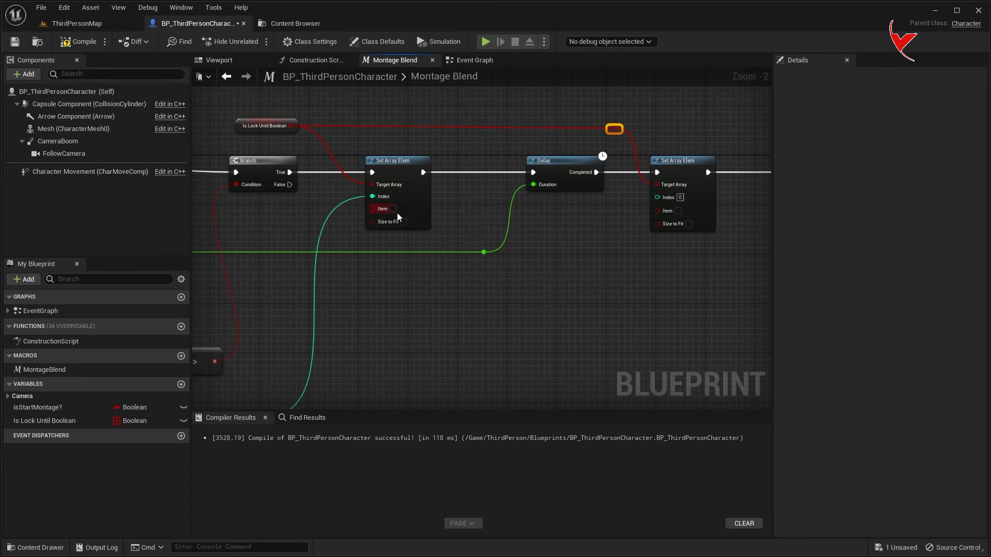
{"action": "left_click", "coordinate": [391, 206]}
{"action": "mouse_move", "coordinate": [416, 269]}
{"action": "right_mouse_down"}
{"action": "mouse_move", "coordinate": [414, 234]}
{"action": "mouse_move", "coordinate": [405, 239]}
{"action": "right_mouse_up"}
{"action": "left_click_drag", "start_coordinate": [243, 387], "coordinate": [646, 164]}
{"action": "double_click", "coordinate": [562, 178]}
{"action": "left_click_drag", "start_coordinate": [558, 179], "coordinate": [567, 394]}
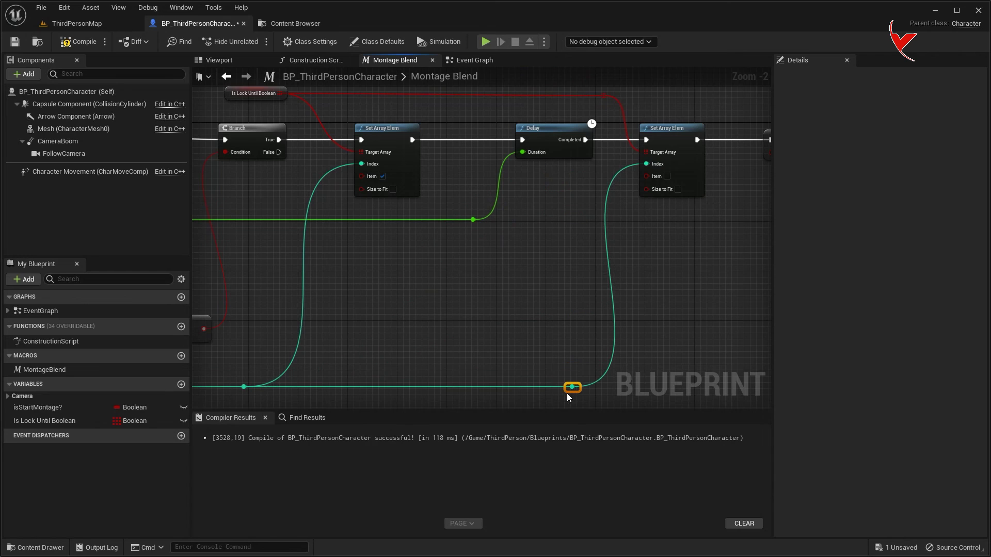
Step: Route Branch's False output through two reroute knots below the nodes into SET Is Start Montage
{"action": "right_click_drag", "start_coordinate": [668, 295], "coordinate": [496, 308]}
{"action": "scroll", "coordinate": [530, 280], "scroll_direction": "down", "scroll_amount": 1}
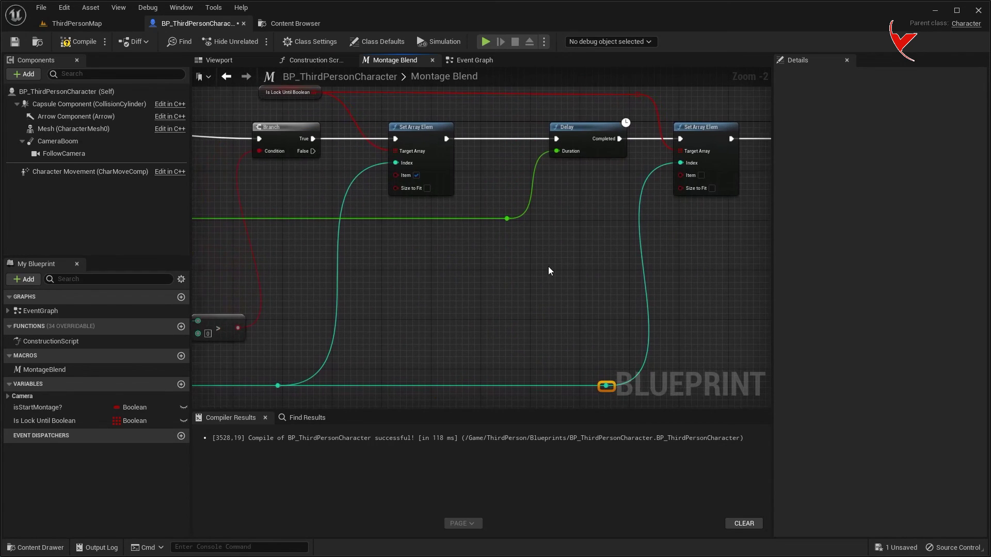
{"action": "right_click_drag", "start_coordinate": [548, 267], "coordinate": [670, 269]}
{"action": "mouse_move", "coordinate": [288, 155]}
{"action": "left_mouse_down"}
{"action": "mouse_move", "coordinate": [767, 371]}
{"action": "mouse_move", "coordinate": [374, 143]}
{"action": "mouse_move", "coordinate": [372, 253]}
{"action": "left_mouse_up"}
{"action": "double_click", "coordinate": [330, 154]}
{"action": "double_click", "coordinate": [559, 194]}
{"action": "left_click_drag", "start_coordinate": [561, 195], "coordinate": [677, 266]}
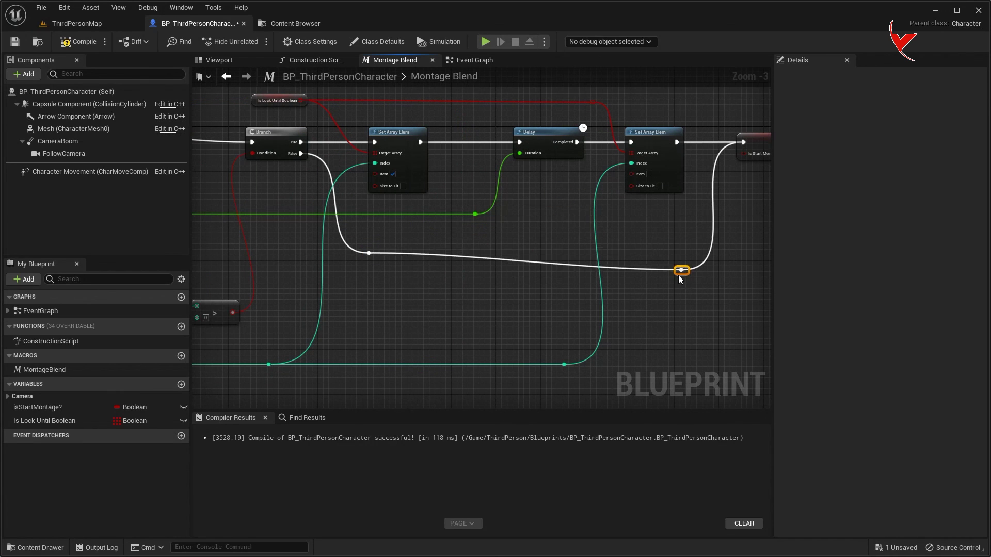
Step: Widen the graph to review the finished macro, then return to the ThirdPersonMap level
{"action": "scroll", "coordinate": [500, 302], "scroll_direction": "down", "scroll_amount": 1}
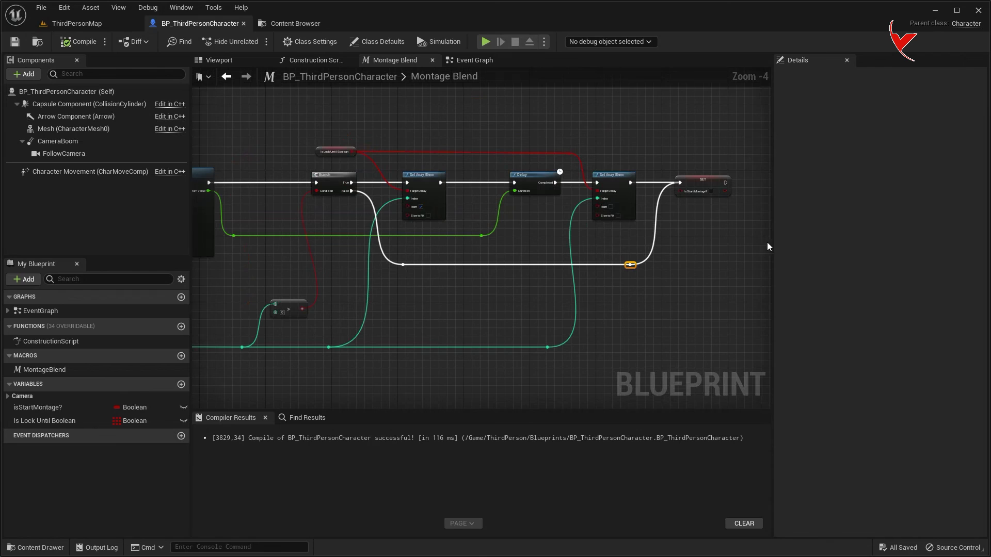
{"action": "left_click_drag", "start_coordinate": [772, 289], "coordinate": [958, 289]}
{"action": "mouse_move", "coordinate": [609, 289]}
{"action": "right_mouse_down"}
{"action": "mouse_move", "coordinate": [796, 291]}
{"action": "mouse_move", "coordinate": [823, 271]}
{"action": "right_mouse_up"}
{"action": "scroll", "coordinate": [821, 273], "scroll_direction": "down", "scroll_amount": 1}
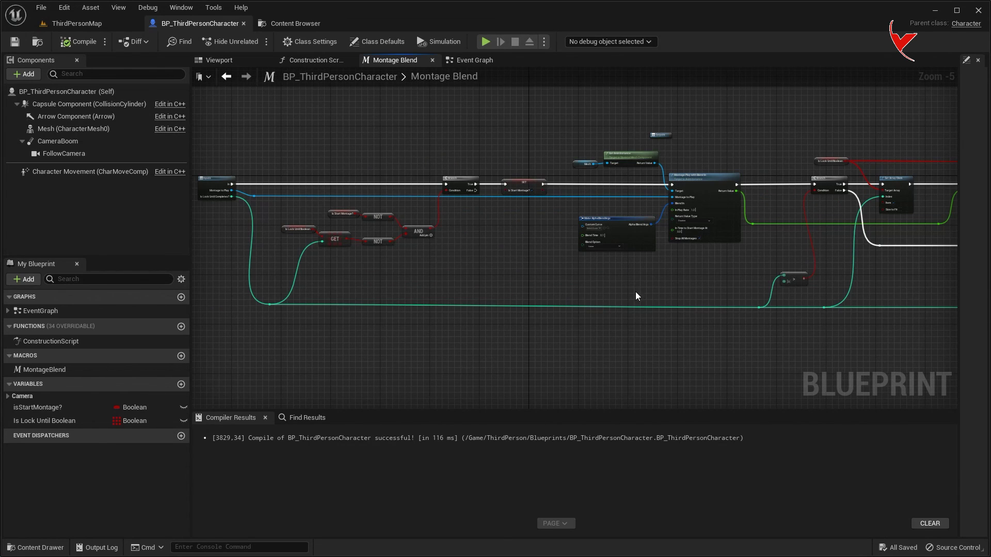
{"action": "right_click_drag", "start_coordinate": [652, 287], "coordinate": [455, 287]}
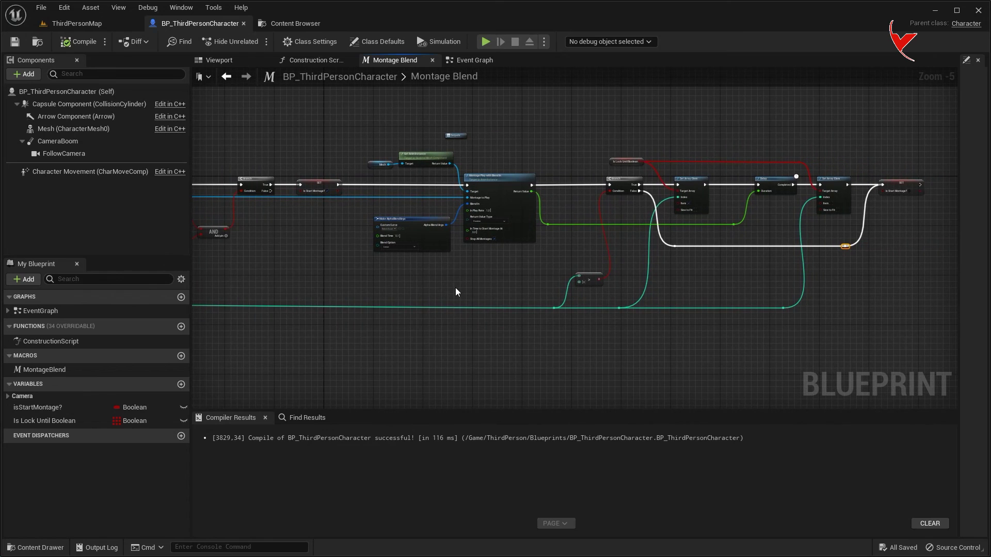
{"action": "scroll", "coordinate": [456, 287], "scroll_direction": "down", "scroll_amount": 1}
{"action": "left_click", "coordinate": [77, 24]}
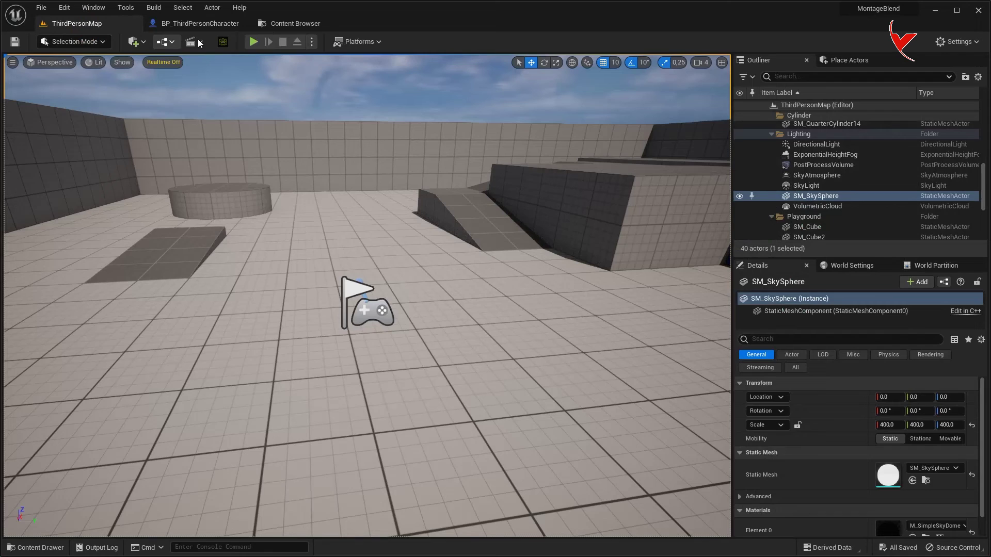
Step: Play ThirdPersonMap, triggering attack montages with E while walking with W and jumping with Space
{"action": "left_click", "coordinate": [253, 43]}
{"action": "key", "text": "e"}
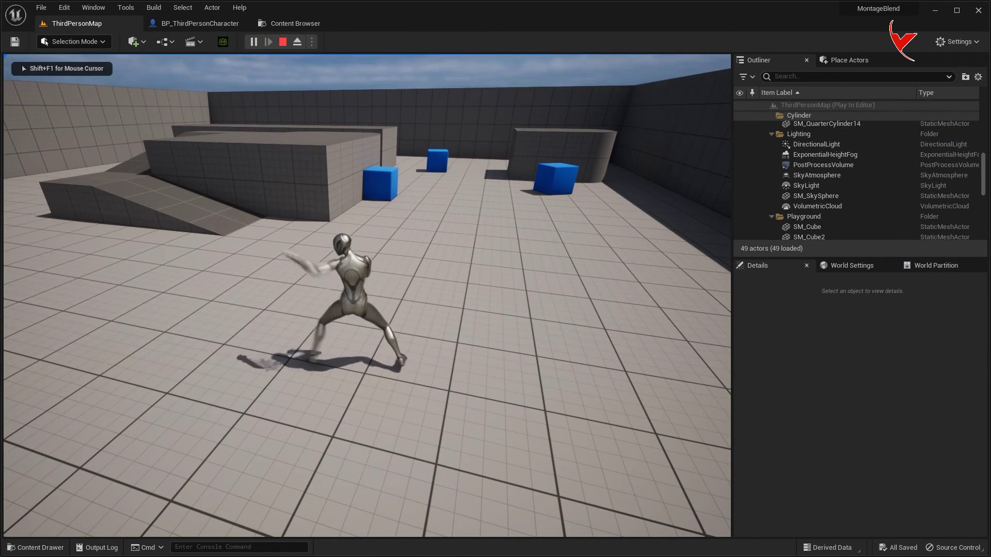
{"action": "key", "text": "w"}
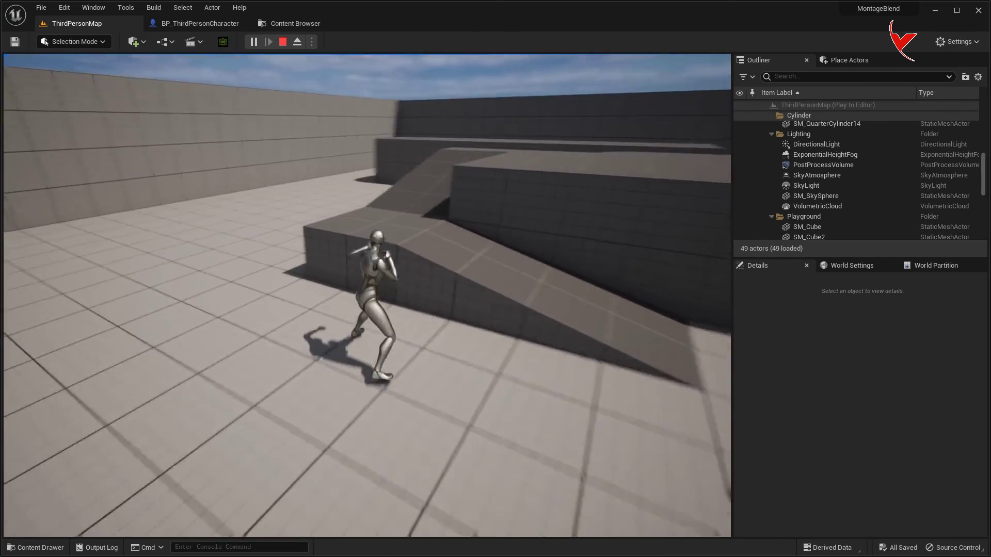
{"action": "key", "text": "space"}
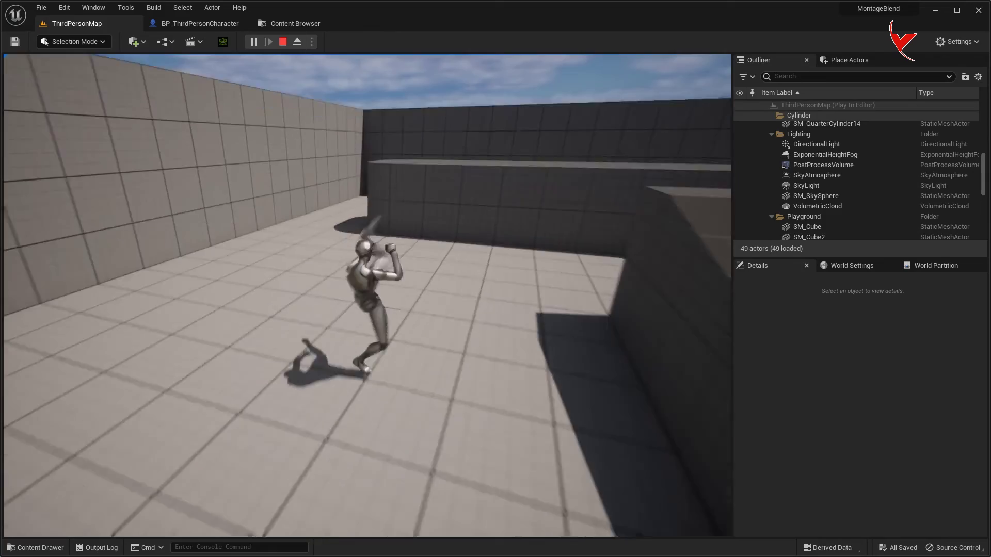
{"action": "key", "text": "w"}
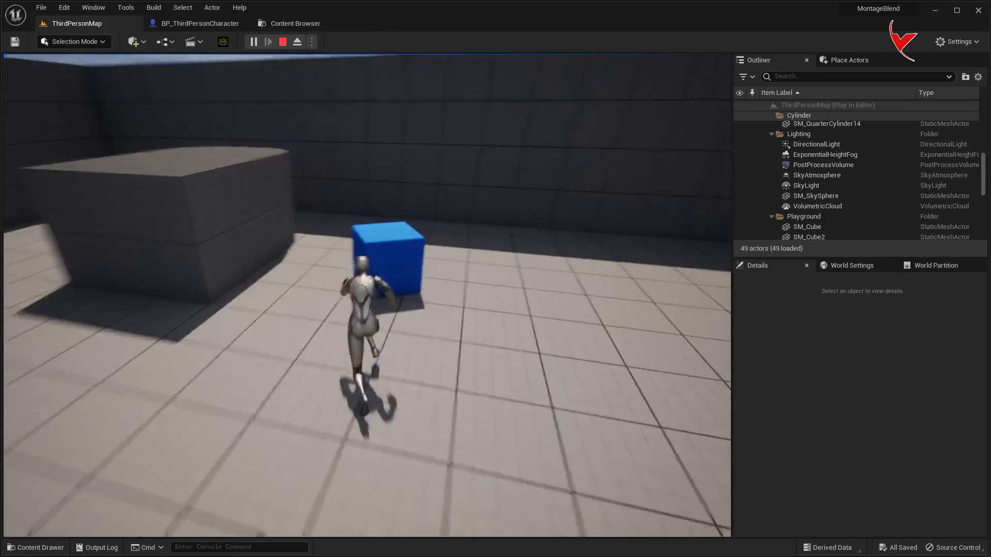
{"action": "key", "text": "space"}
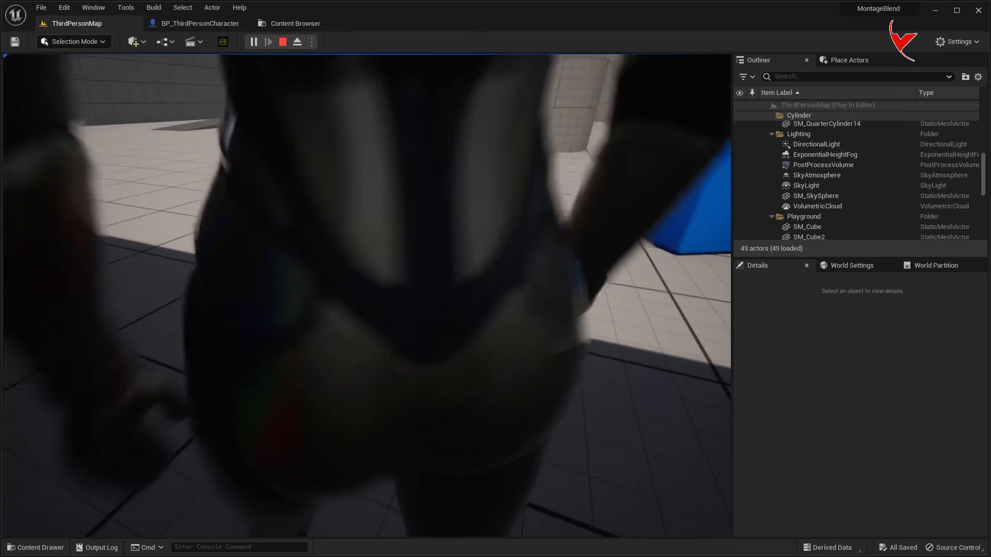